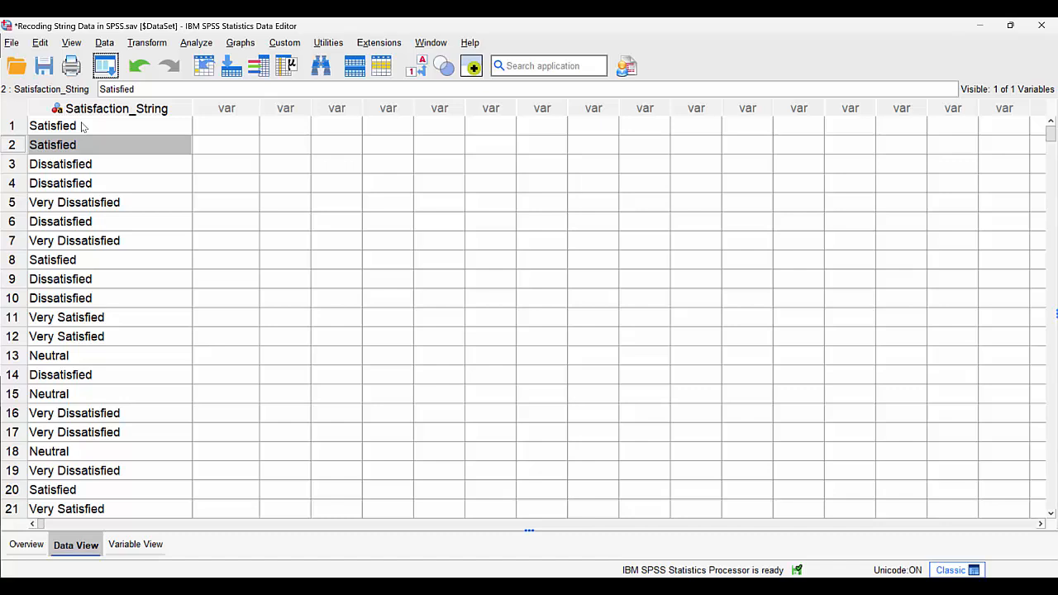
# Automatically recode Satisfaction_String into a new variable named Satisfaction_AutoRecode, starting from the lowest value
pyautogui.click(146, 46)
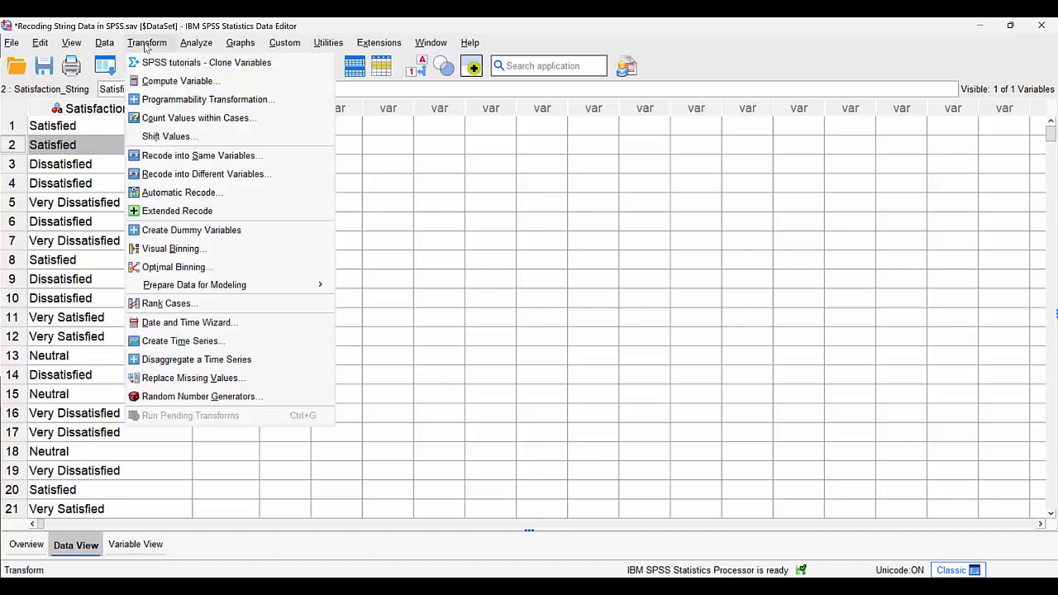
pyautogui.click(187, 192)
pyautogui.click(486, 187)
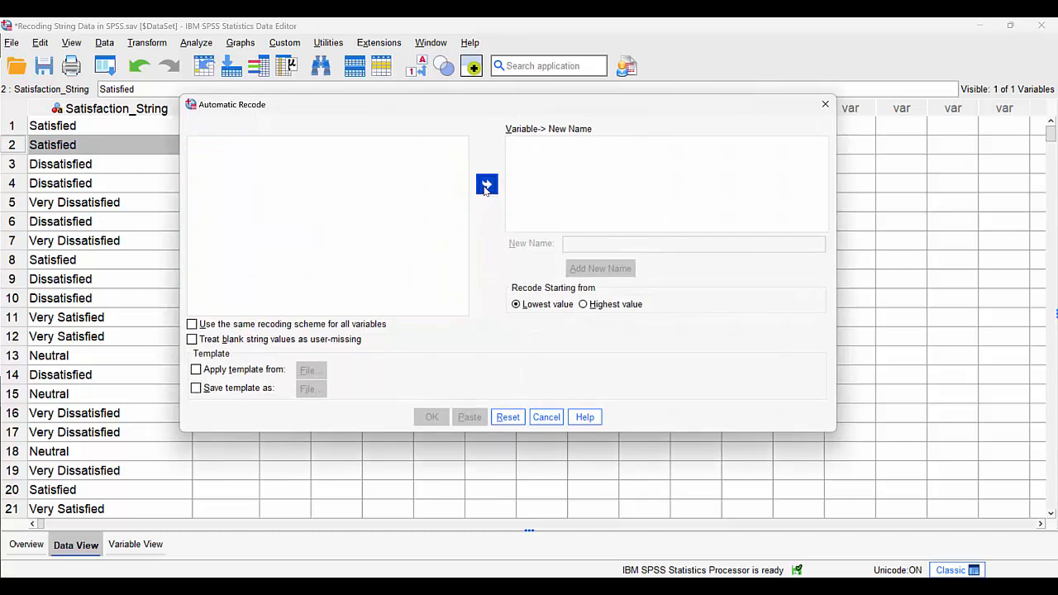
pyautogui.click(592, 244)
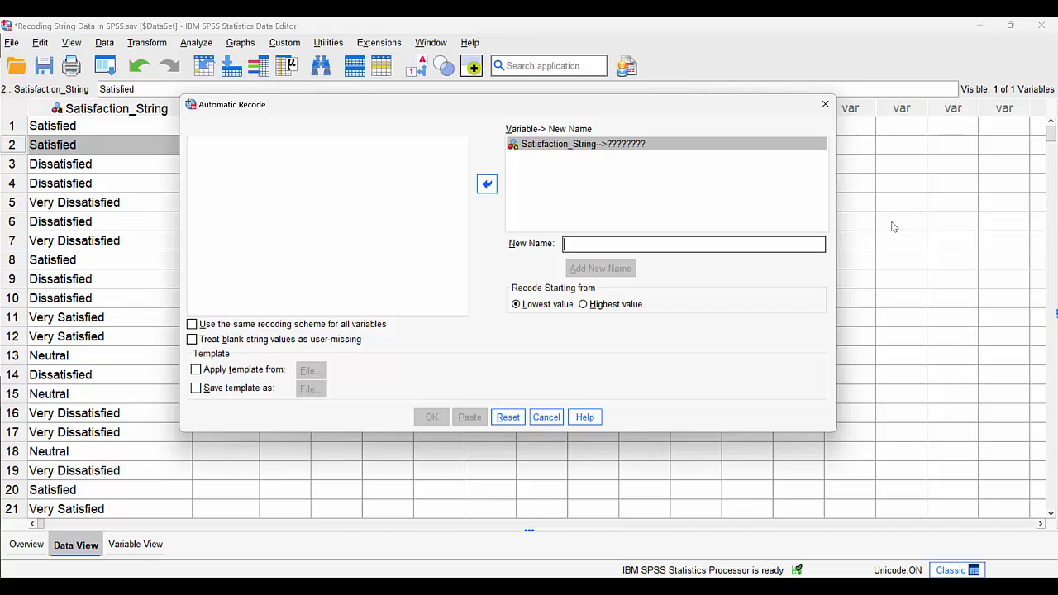
pyautogui.write('Satisfaction_A')
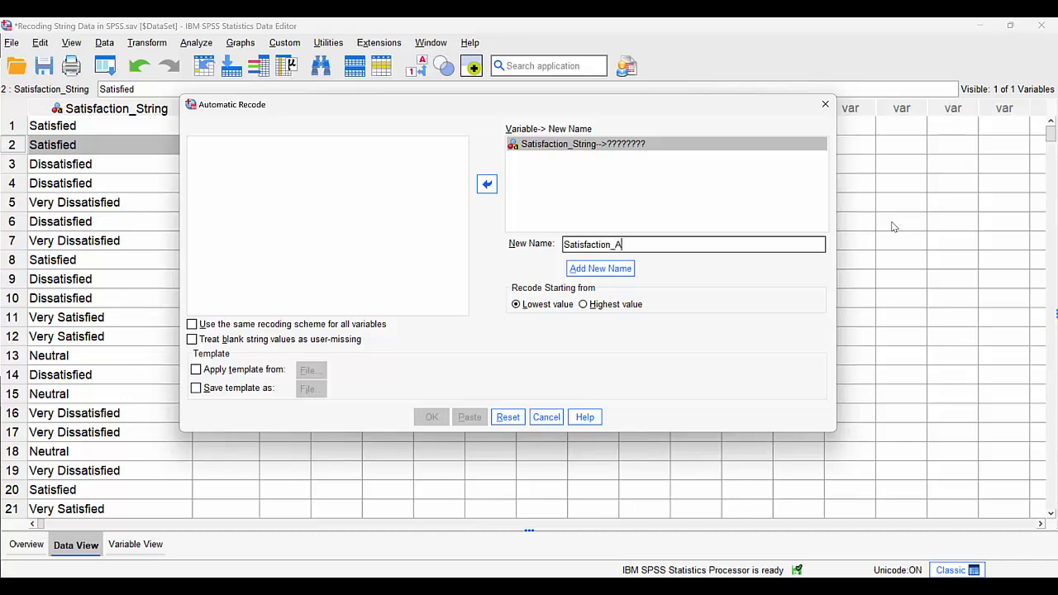
pyautogui.write('utoRecode')
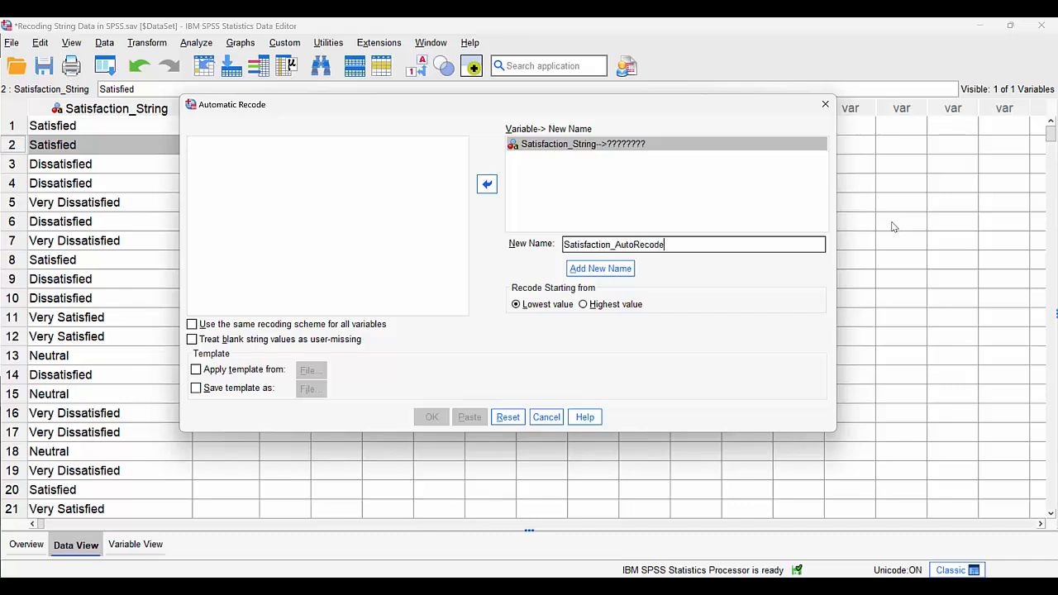
pyautogui.click(616, 269)
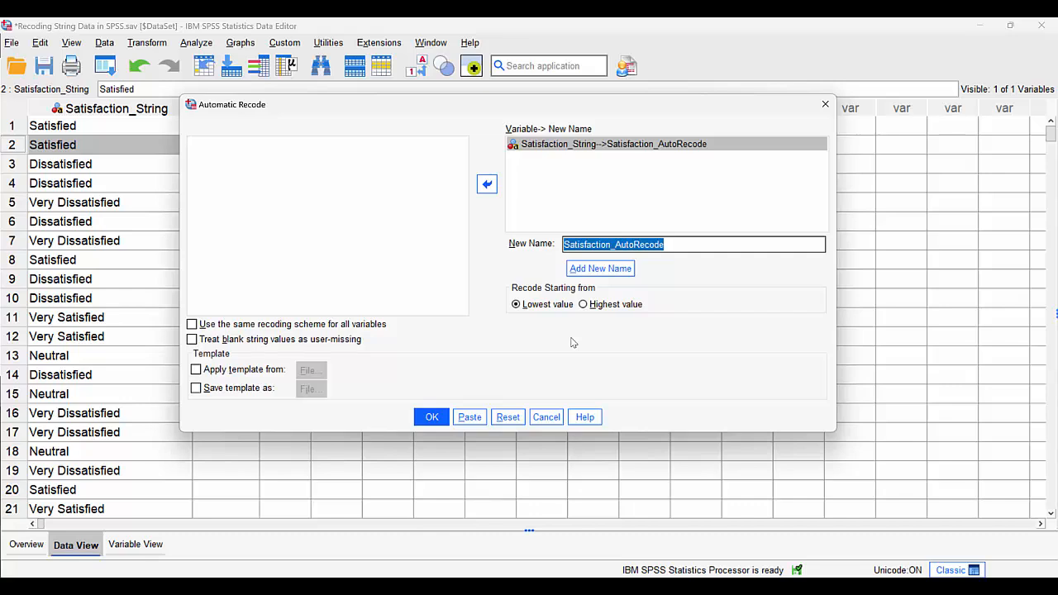
pyautogui.click(432, 418)
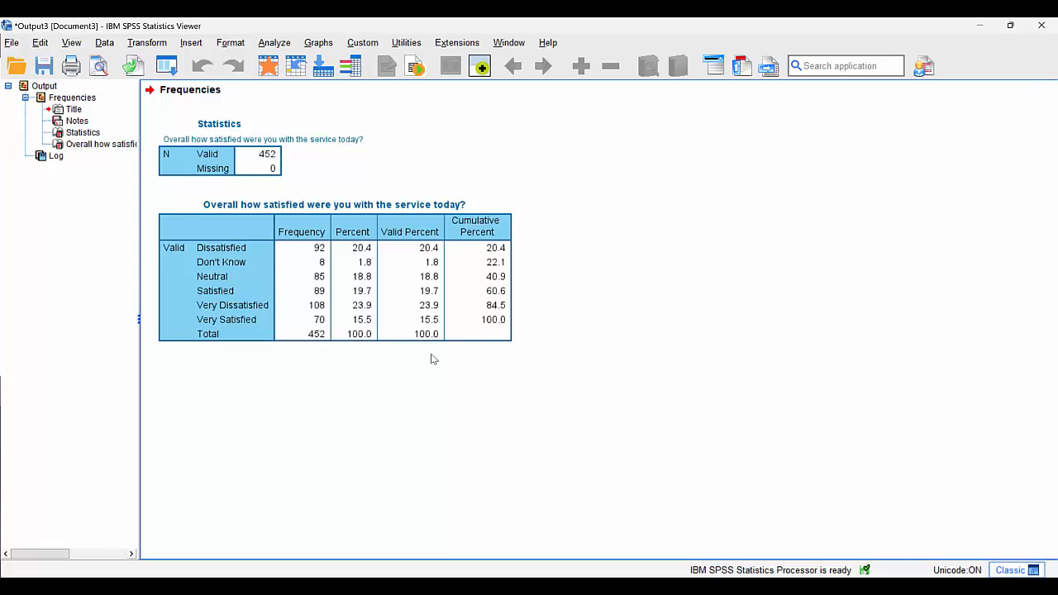
# Review the recode log's old and new values, and toggle value labels in the data to inspect Satisfaction_AutoRecode
pyautogui.doubleClick(42, 156)
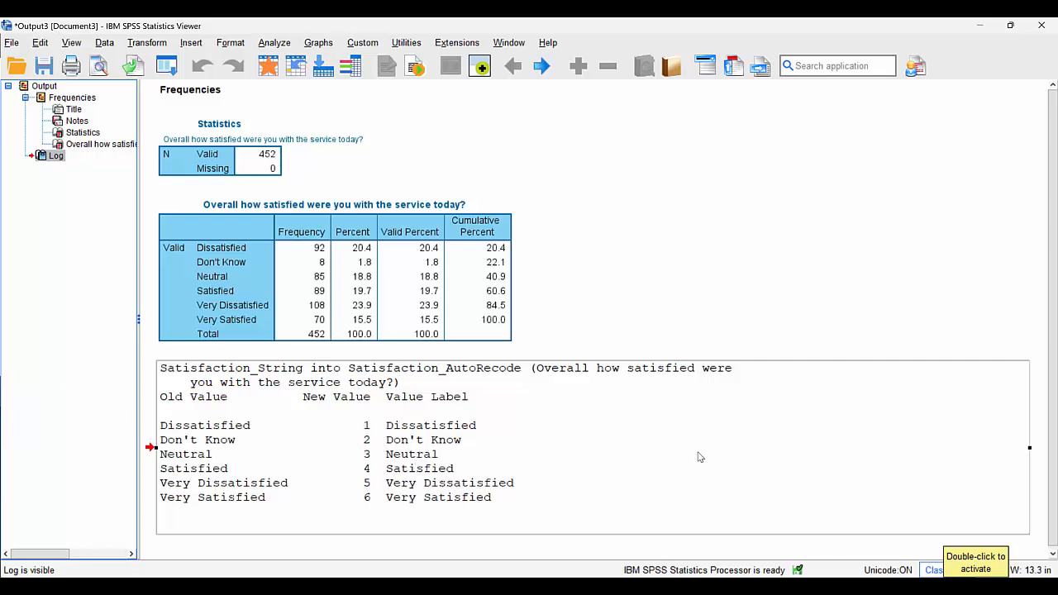
pyautogui.click(269, 68)
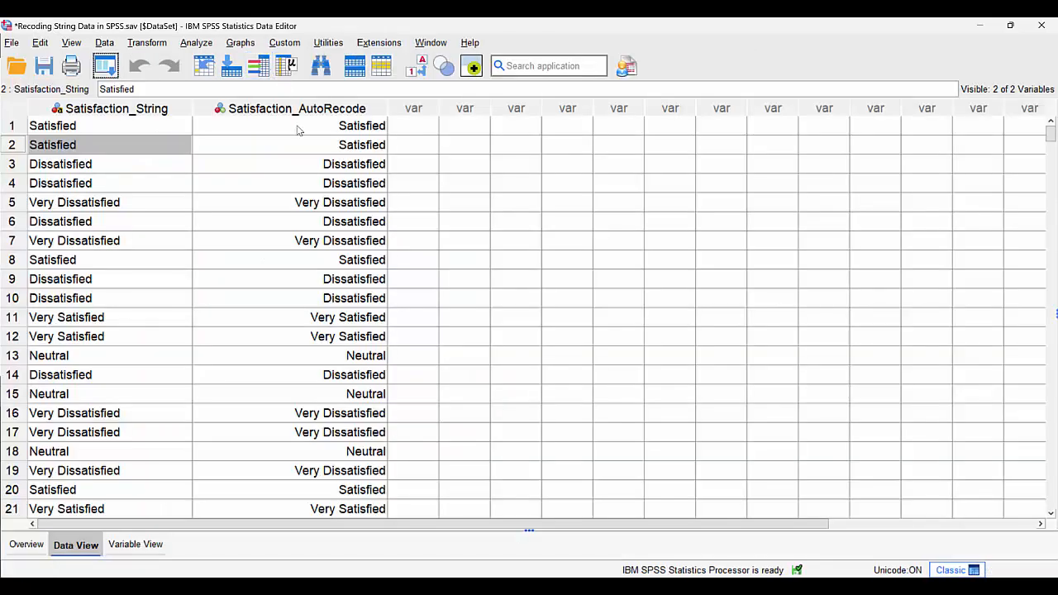
pyautogui.click(419, 71)
pyautogui.click(420, 73)
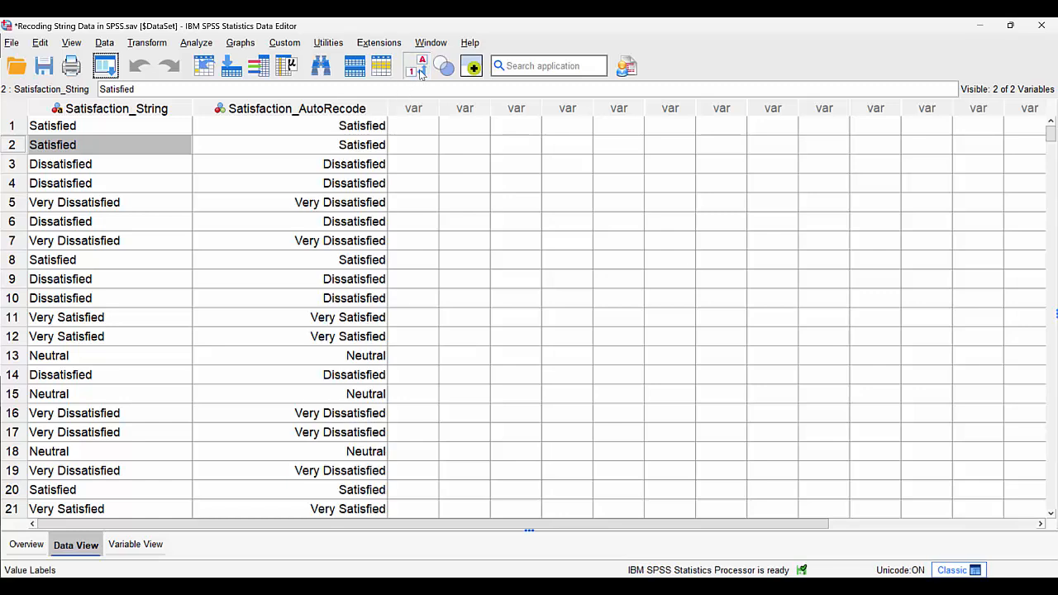
pyautogui.click(420, 73)
pyautogui.click(420, 73)
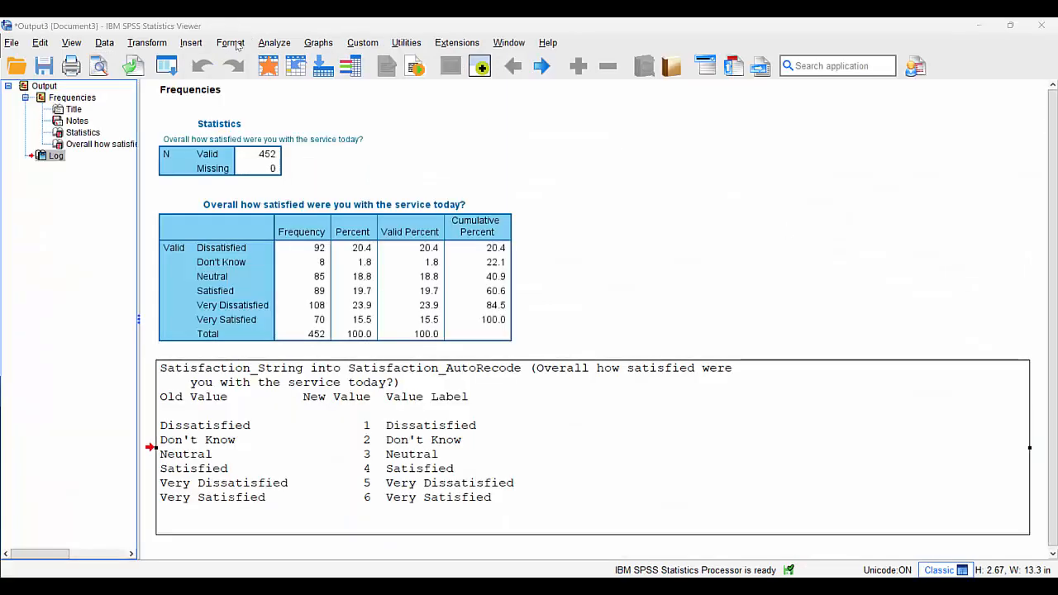
# Start Recode into Same Variables, display variable names in the source list, and add Satisfaction_AutoRecode as the variable to recode
pyautogui.click(149, 43)
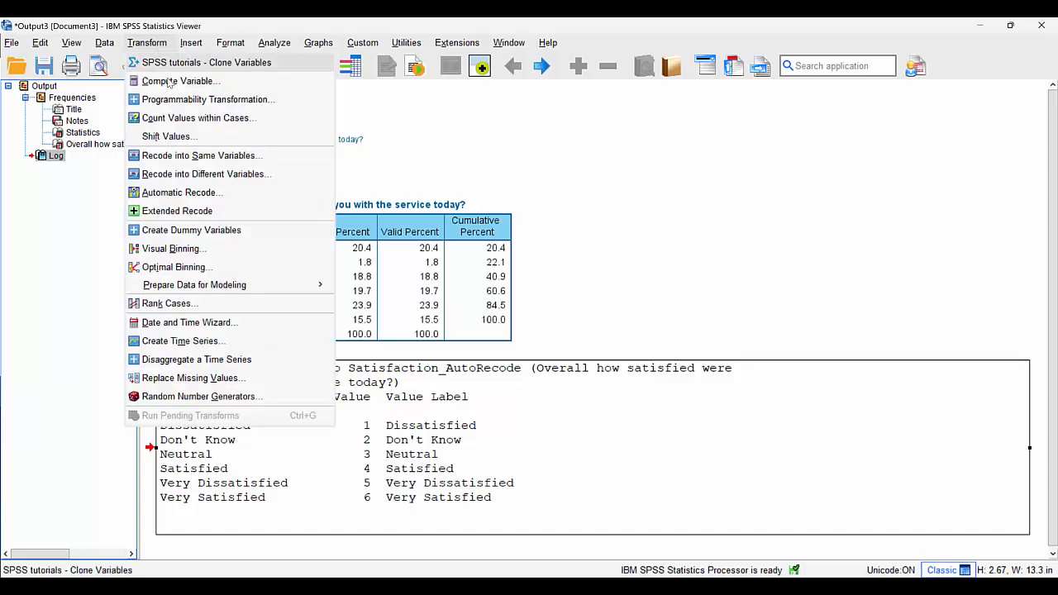
pyautogui.click(190, 157)
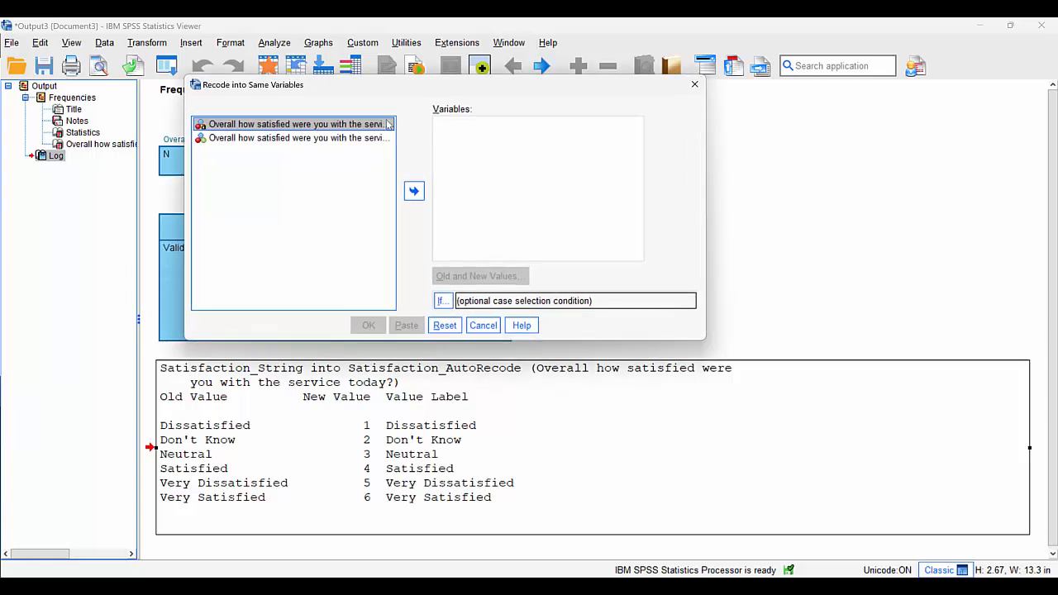
pyautogui.click(285, 138)
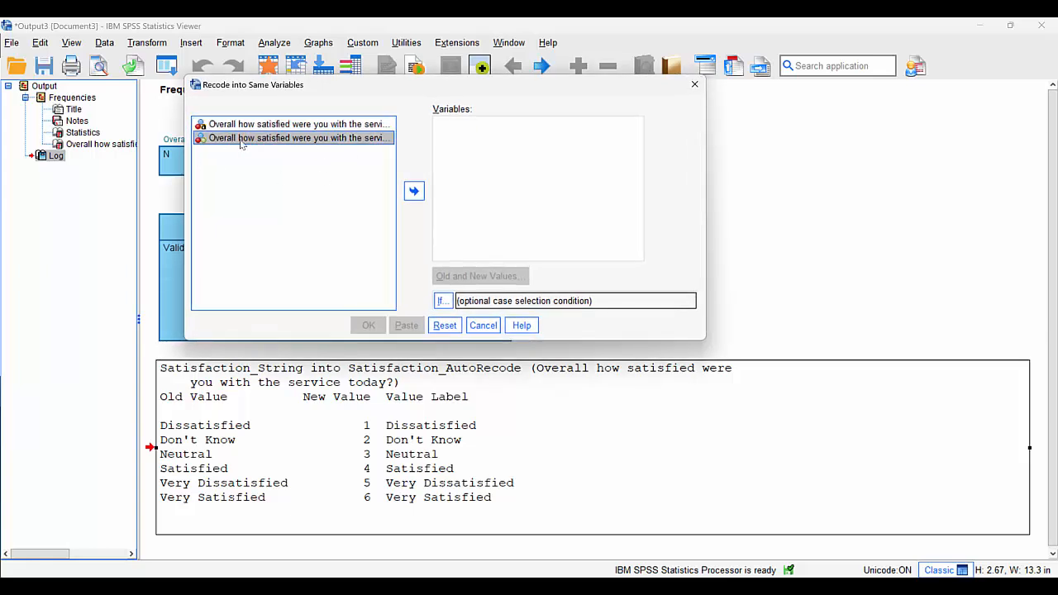
pyautogui.rightClick(243, 143)
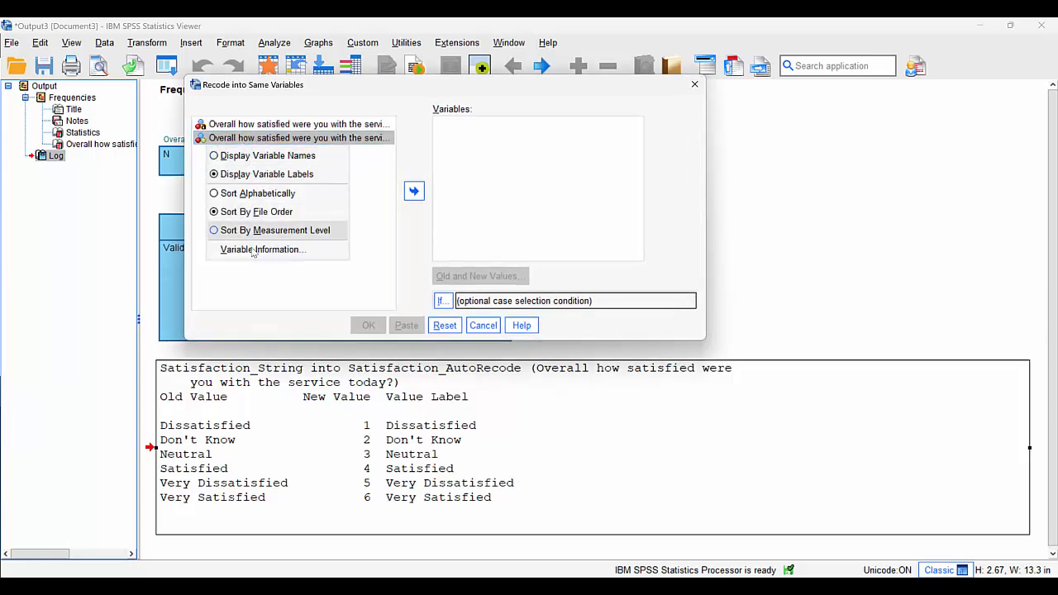
pyautogui.click(258, 155)
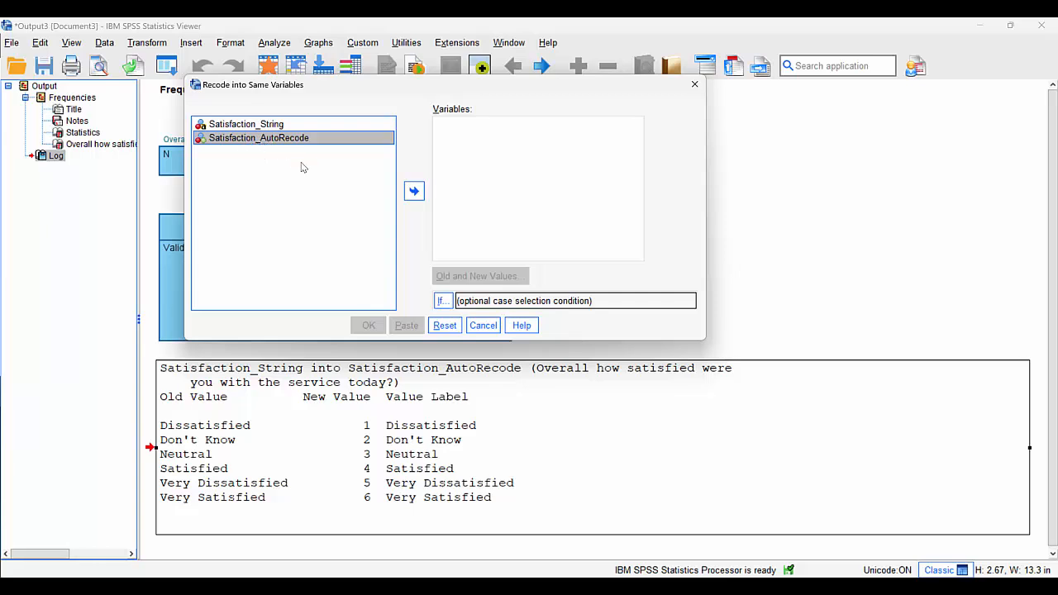
pyautogui.click(411, 195)
# Define recode rules for Satisfaction_AutoRecode that turn old value 5 into 1 and old value 1 into 2
pyautogui.click(459, 273)
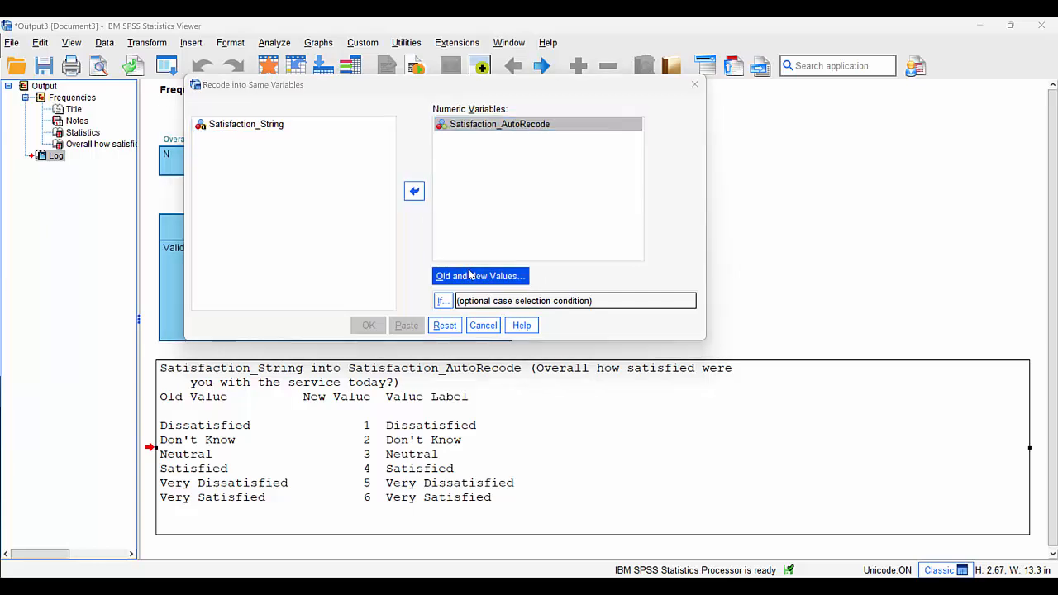
pyautogui.click(241, 153)
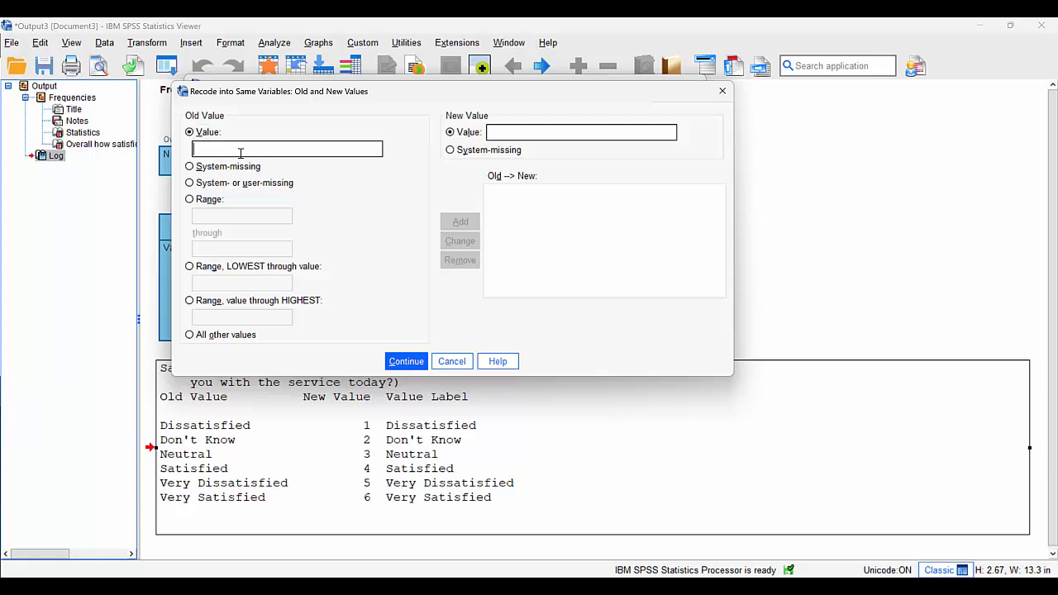
pyautogui.write('5')
pyautogui.click(496, 133)
pyautogui.write('1')
pyautogui.click(460, 220)
pyautogui.click(496, 133)
pyautogui.write('2')
pyautogui.click(460, 222)
# Add recode rules that turn old value 2 into 0 and keep old value 3 as 3
pyautogui.write('2')
pyautogui.click(514, 139)
pyautogui.write('0')
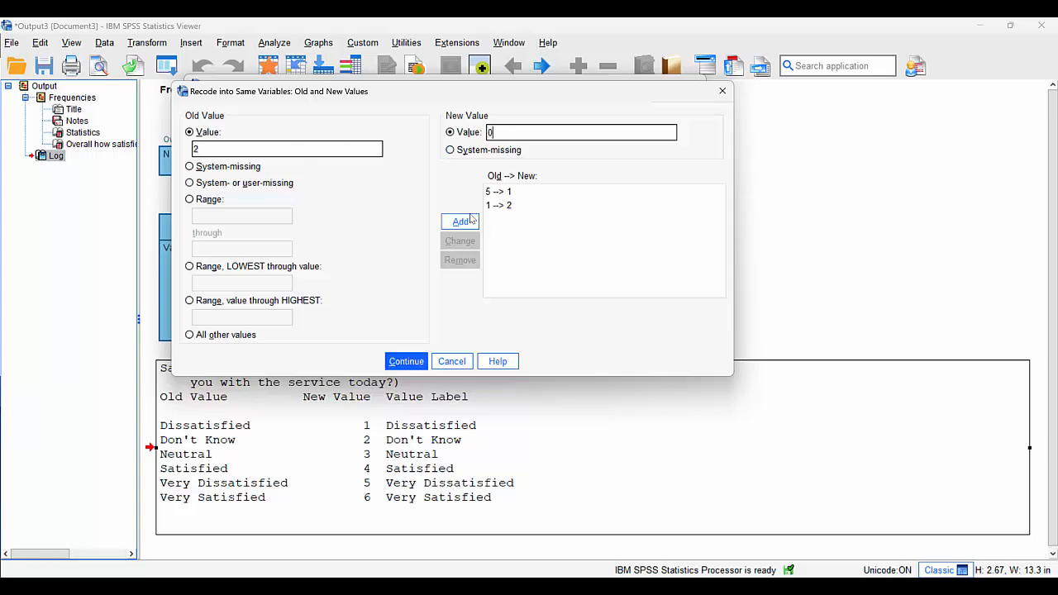
pyautogui.click(460, 221)
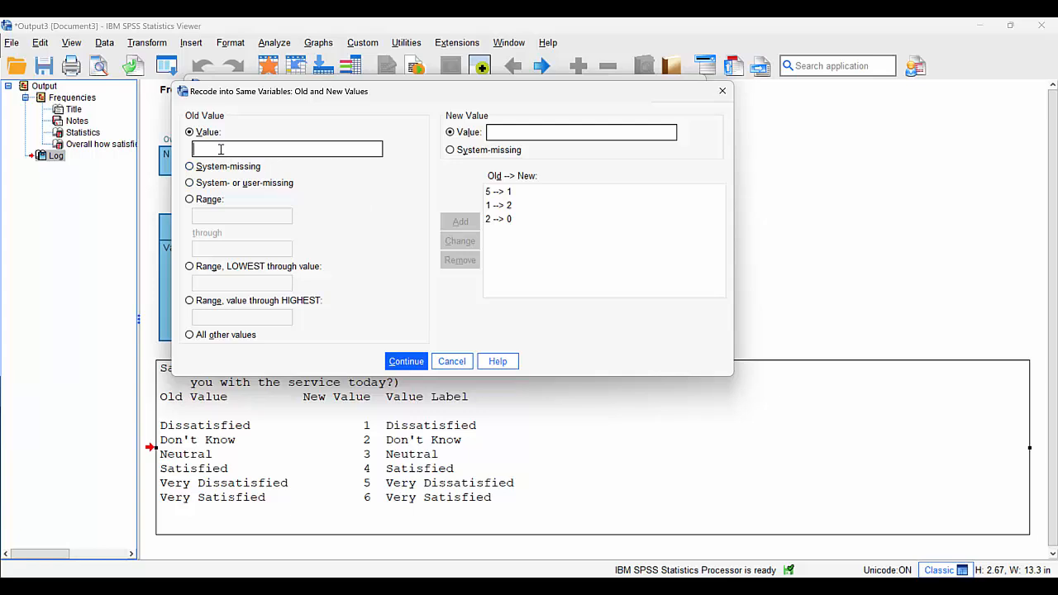
pyautogui.write('3')
pyautogui.click(496, 131)
pyautogui.write('3')
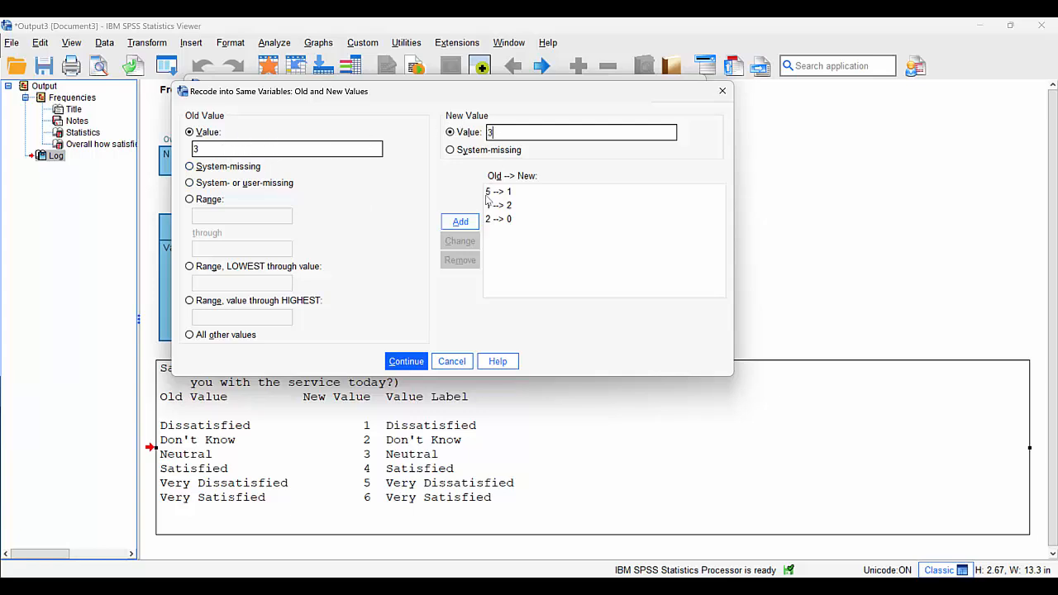
pyautogui.click(461, 222)
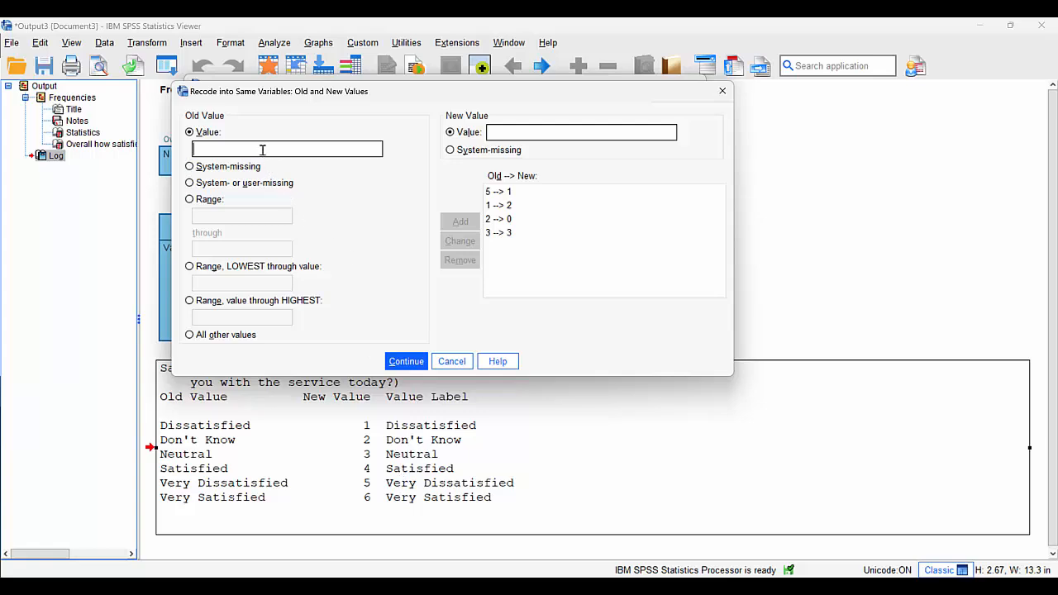
# Add the recode rules 4 to 4 and 6 to 5, and run the recode on Satisfaction_AutoRecode
pyautogui.write('4')
pyautogui.click(517, 132)
pyautogui.write('4')
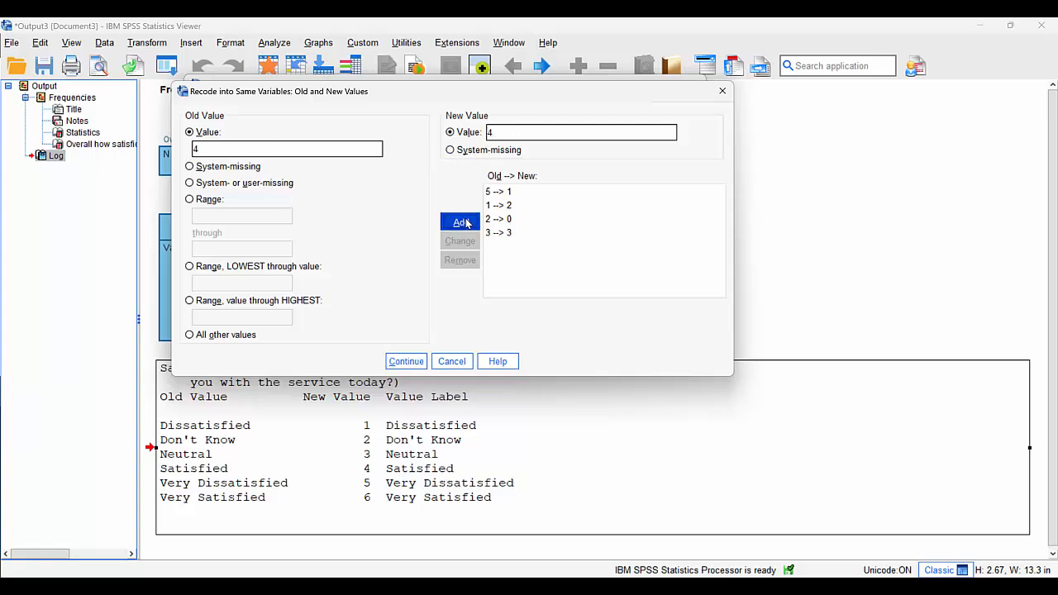
pyautogui.click(463, 223)
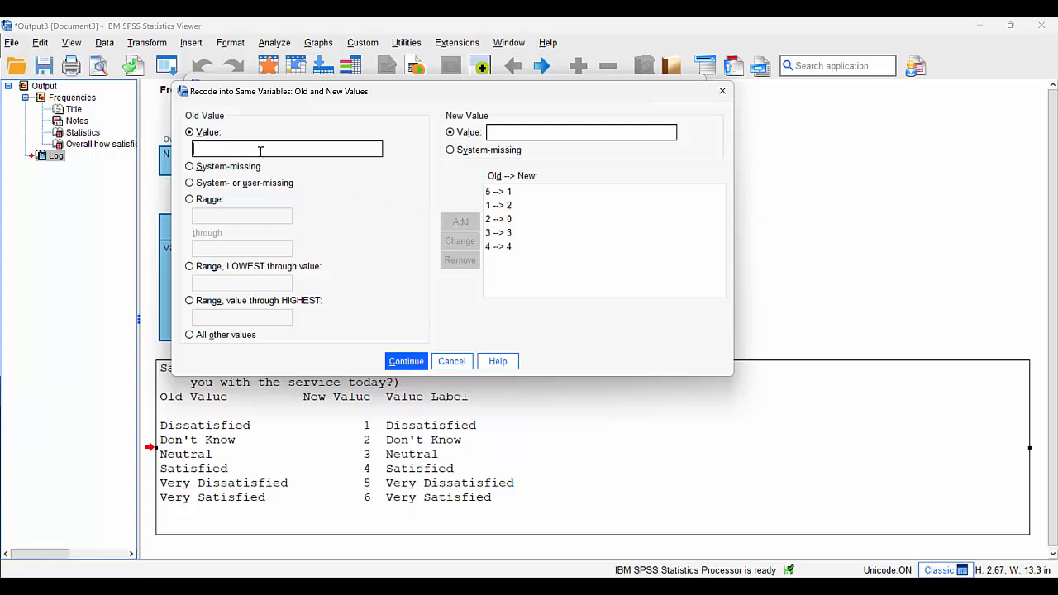
pyautogui.write('6')
pyautogui.click(562, 132)
pyautogui.write('5')
pyautogui.click(460, 221)
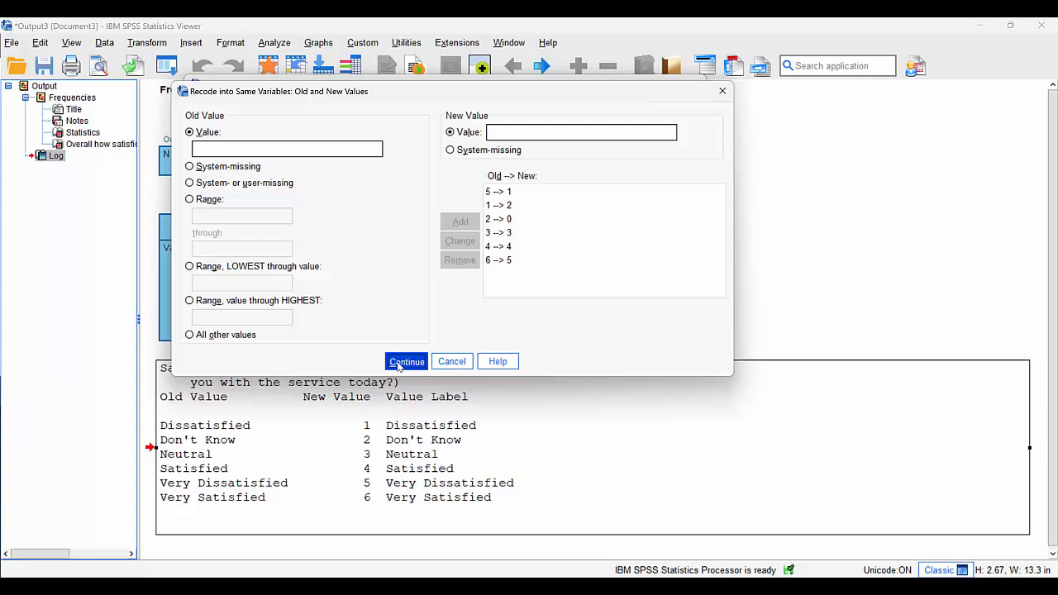
pyautogui.click(398, 364)
pyautogui.click(372, 327)
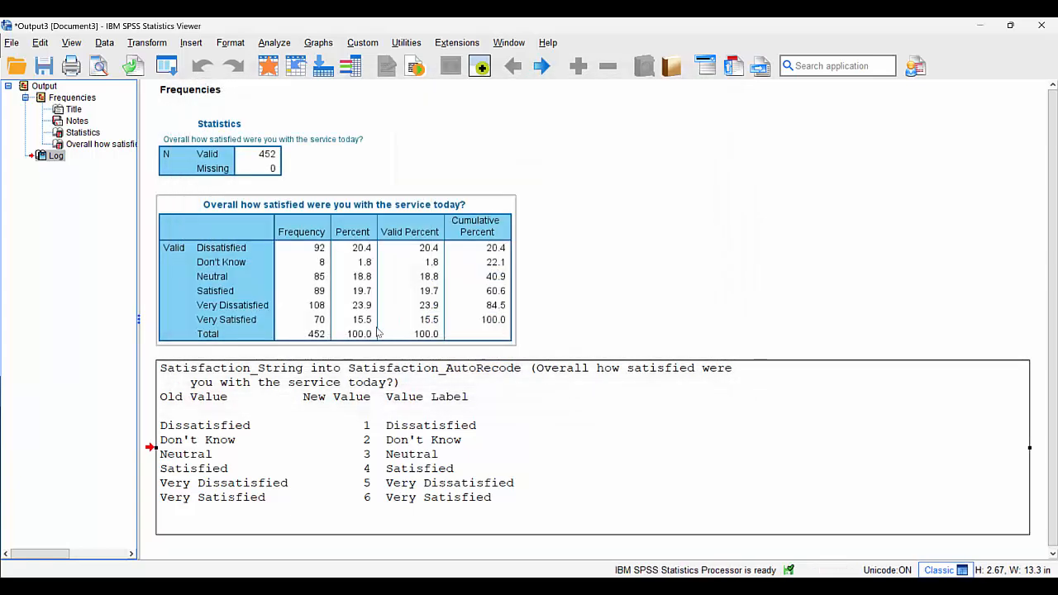
# Run descriptive statistics on the Satisfaction_AutoRecode column from the data sheet
pyautogui.click(268, 67)
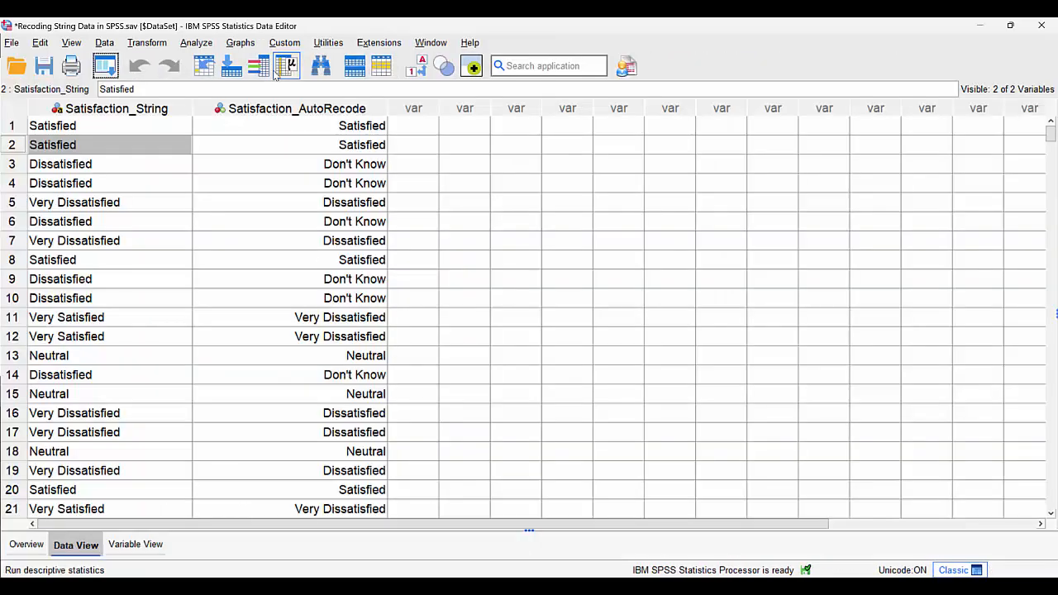
pyautogui.rightClick(368, 171)
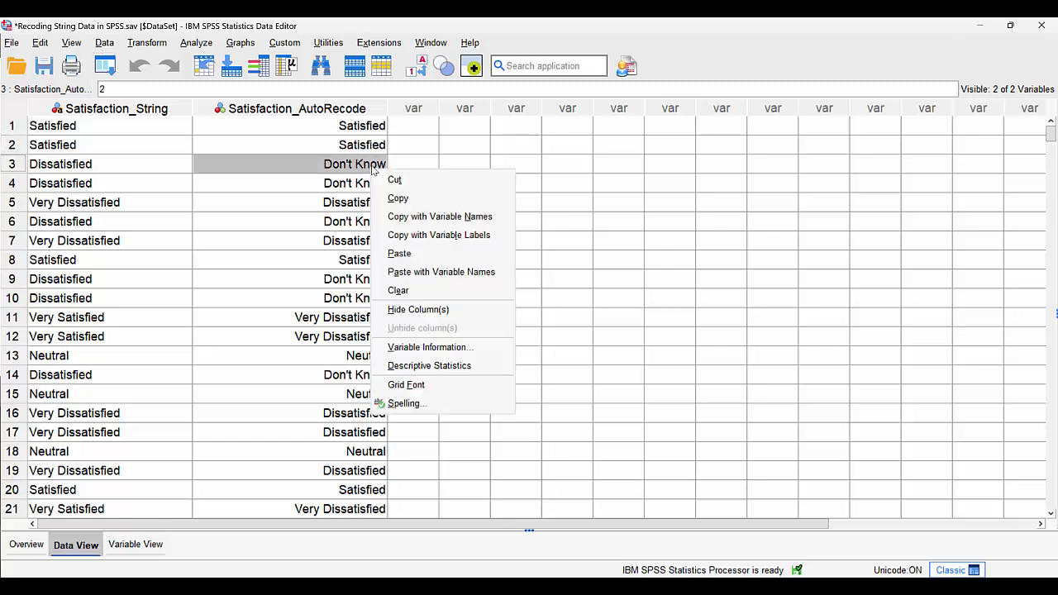
pyautogui.click(426, 369)
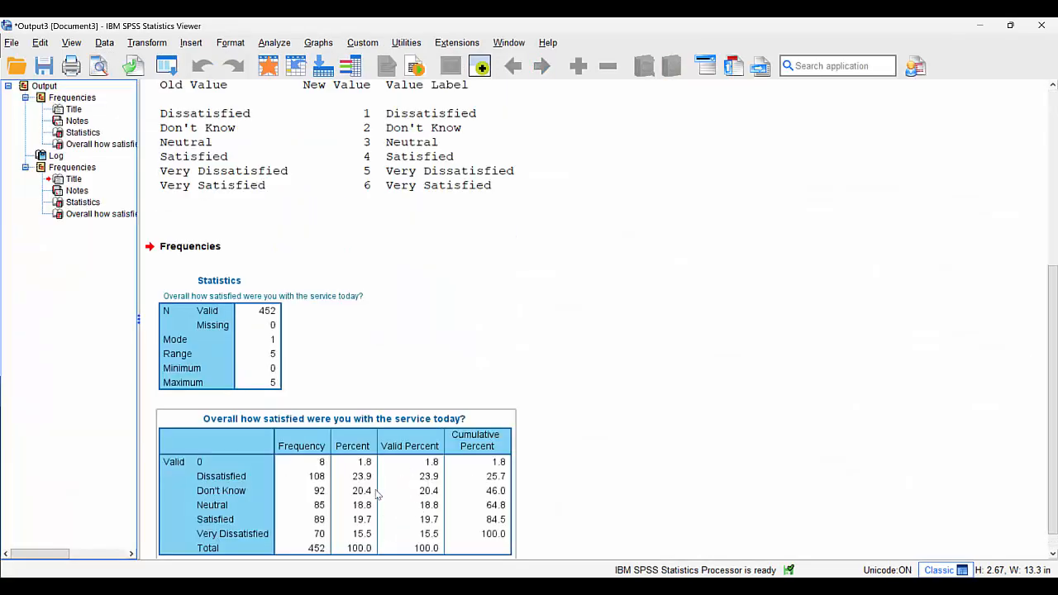
# In the value labels of Satisfaction_AutoRecode, set the value for Don't Know to 0
pyautogui.click(269, 66)
pyautogui.doubleClick(373, 109)
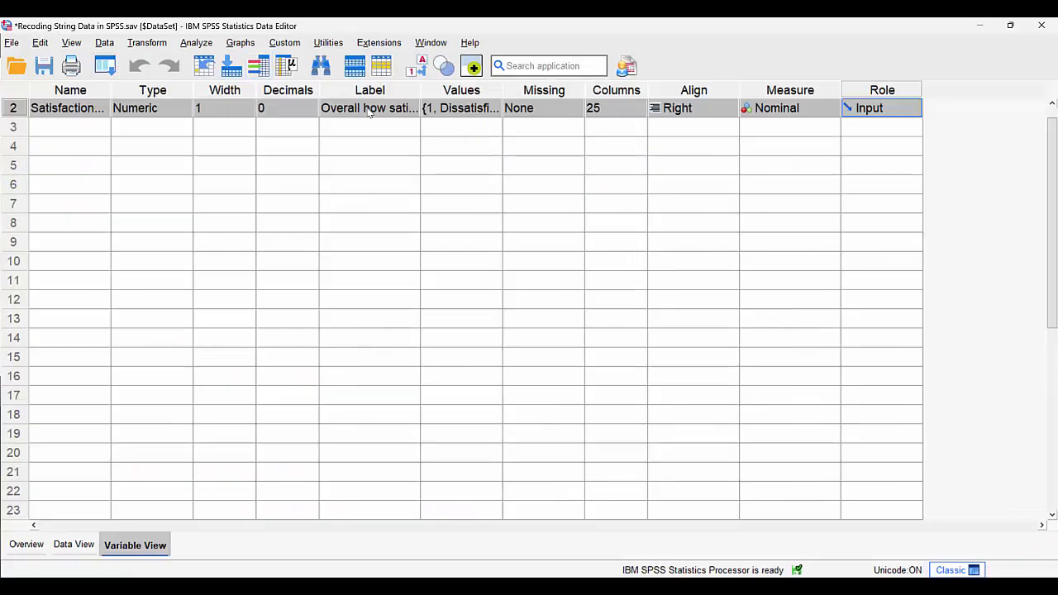
pyautogui.click(494, 108)
pyautogui.click(496, 109)
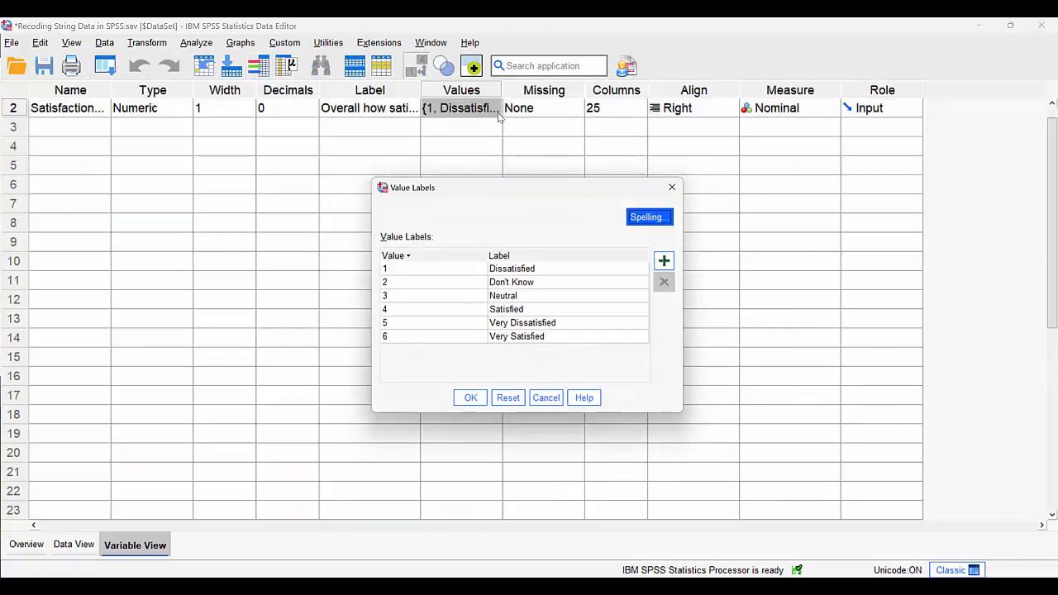
pyautogui.click(415, 274)
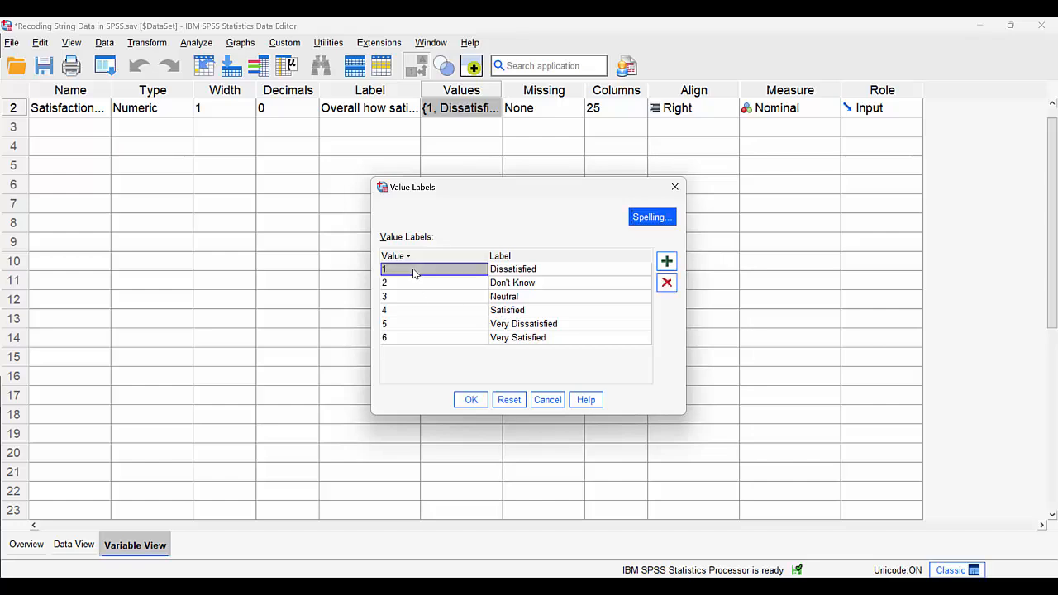
pyautogui.click(415, 274)
pyautogui.click(418, 283)
pyautogui.click(415, 282)
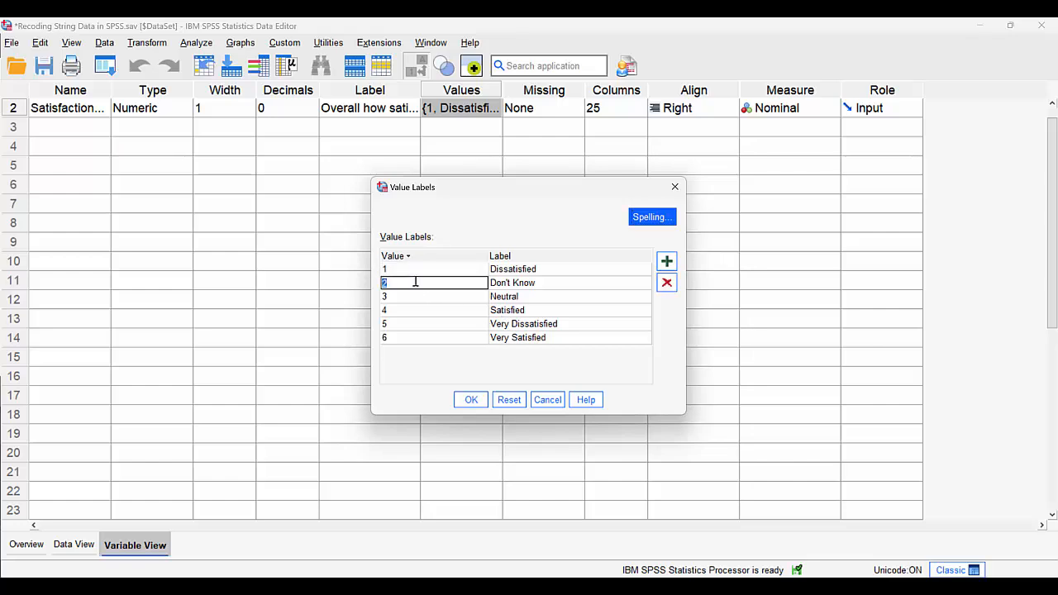
pyautogui.write('0')
# Set the value for the Very Dissatisfied label to 1 in the value labels list
pyautogui.click(423, 274)
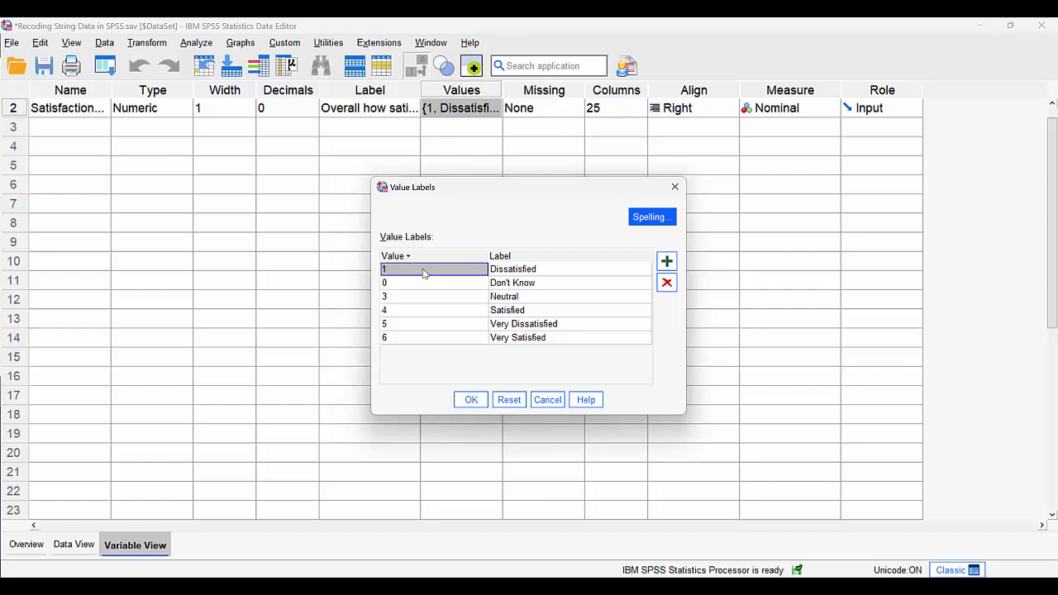
pyautogui.click(395, 327)
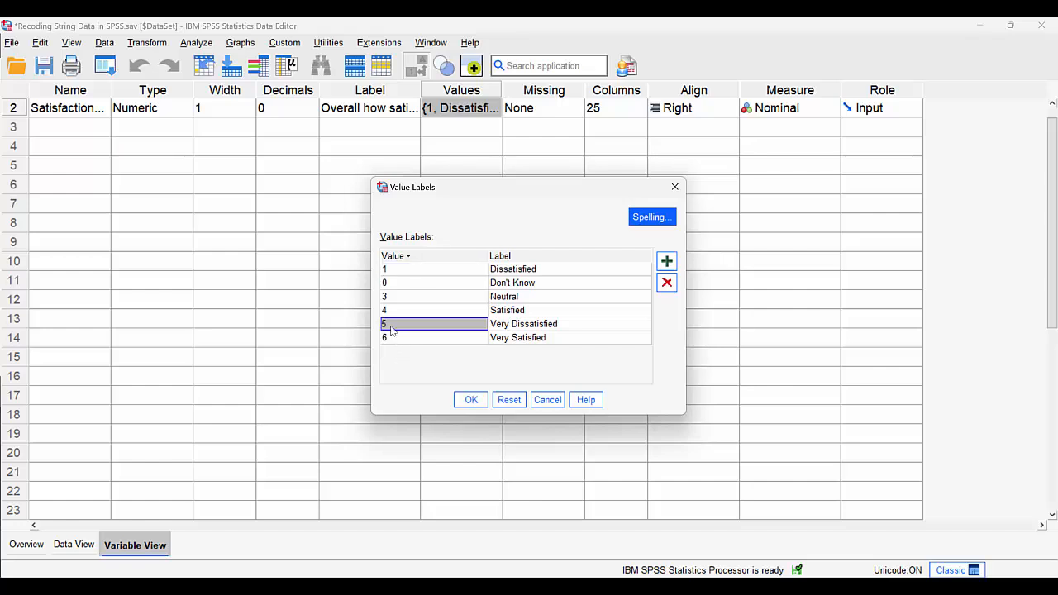
pyautogui.click(388, 325)
pyautogui.write('1')
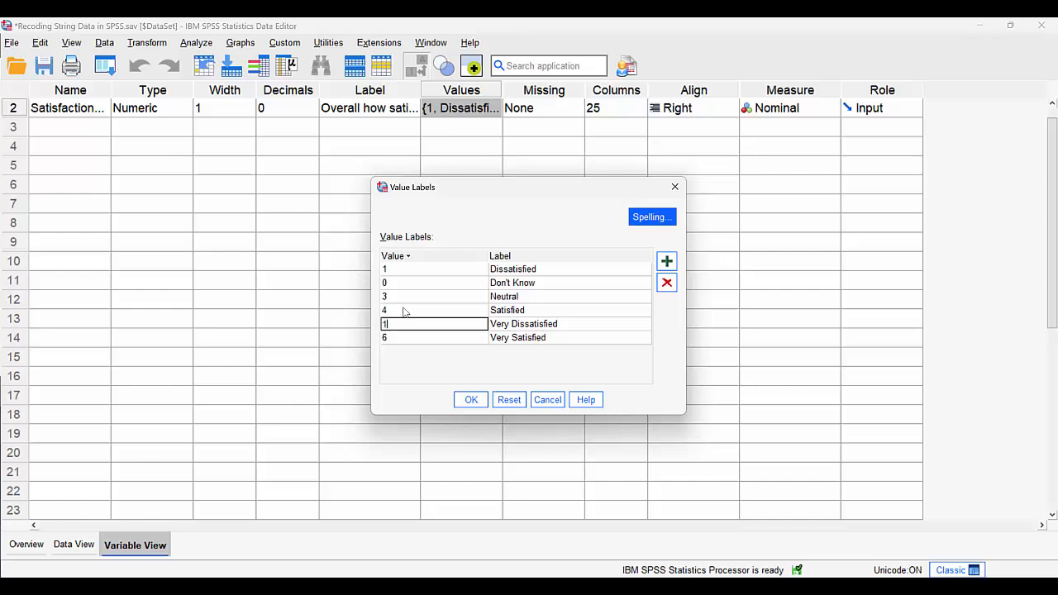
pyautogui.click(401, 308)
pyautogui.click(500, 325)
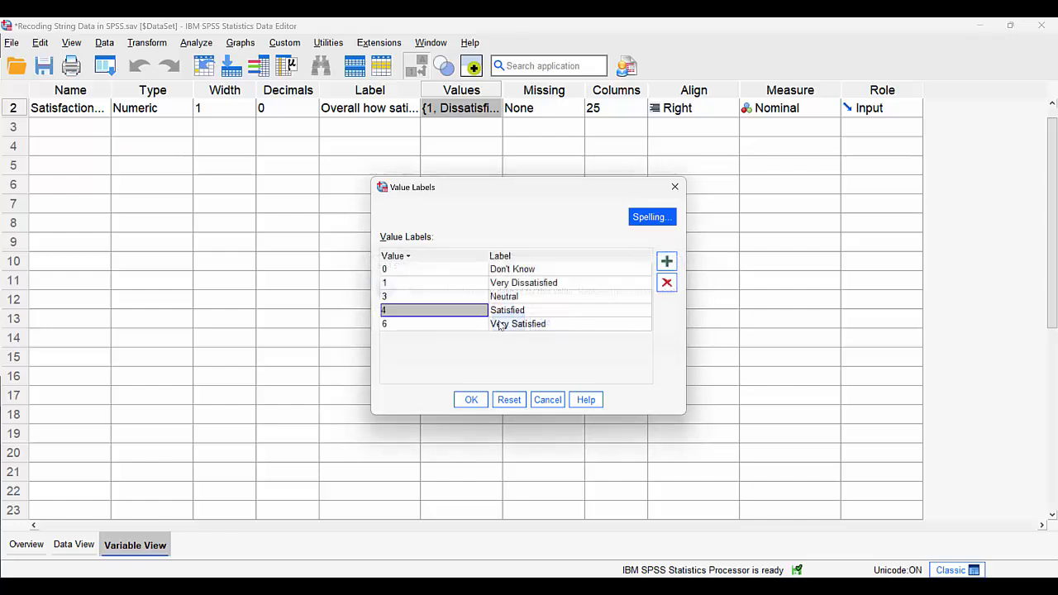
pyautogui.click(439, 282)
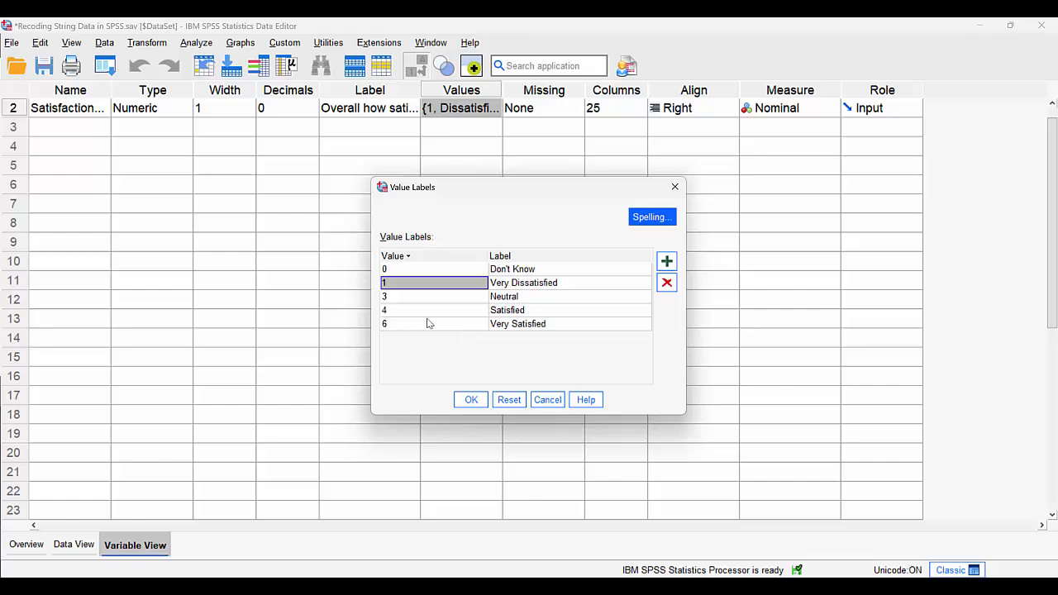
# Add a new value label that assigns Dissatisfied to value 2
pyautogui.click(667, 262)
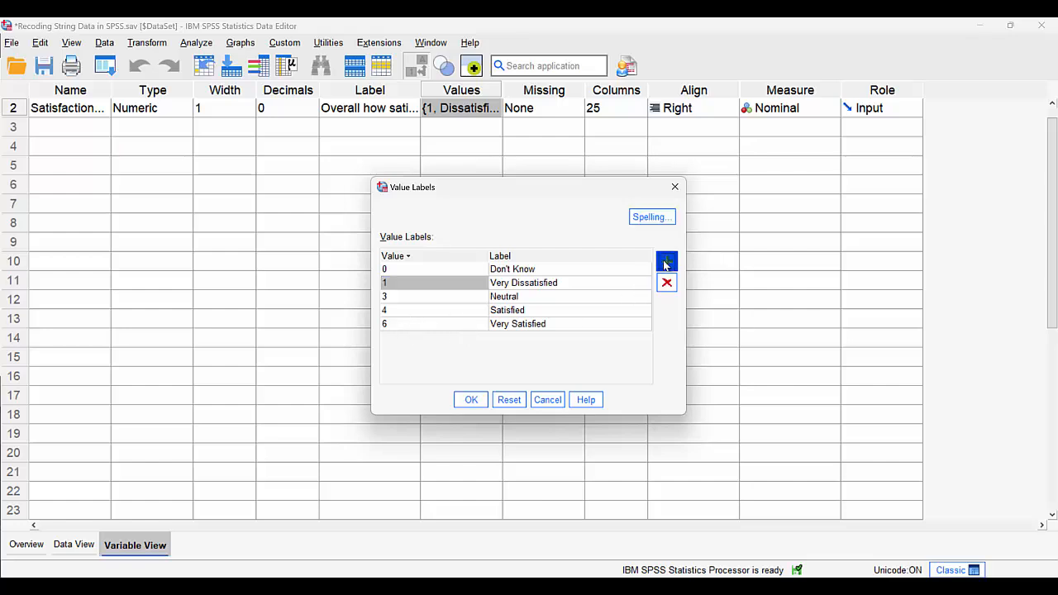
pyautogui.click(410, 337)
pyautogui.write('2')
pyautogui.click(521, 339)
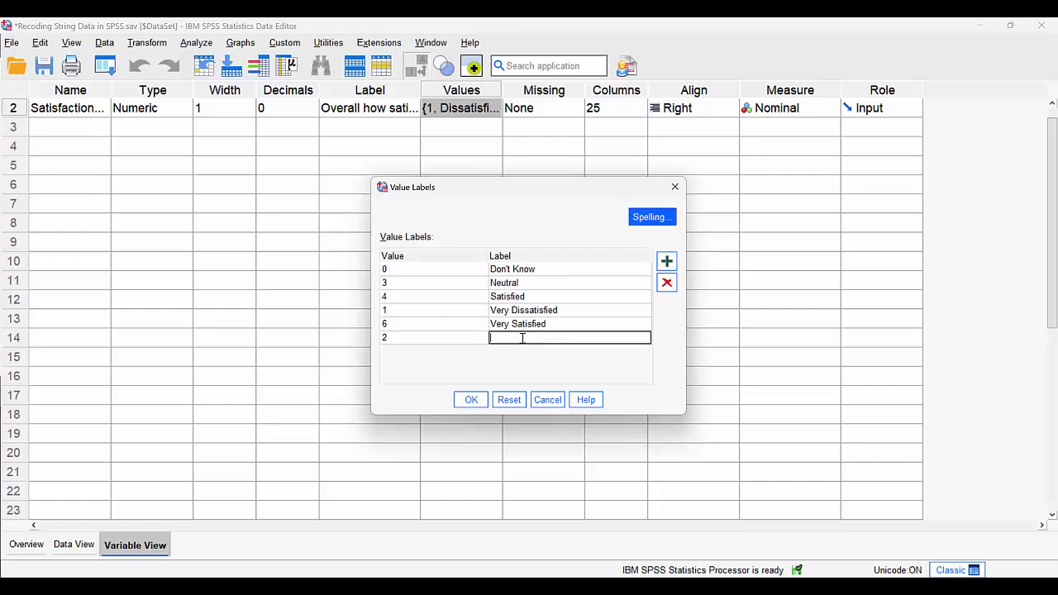
pyautogui.write('Dissatisfied')
pyautogui.click(520, 324)
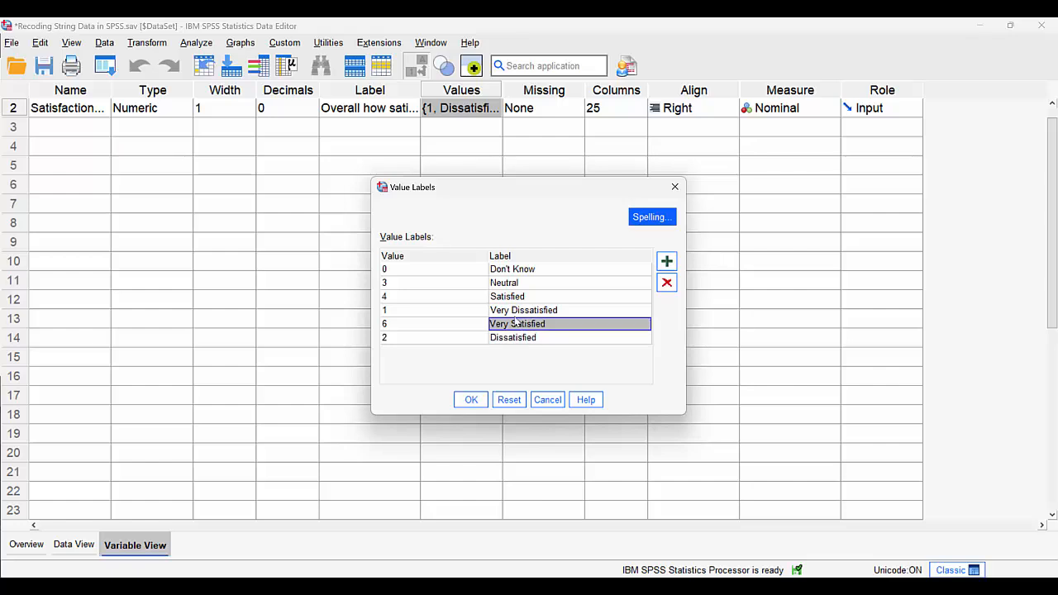
# Set the value for the Very Satisfied label to 5 and apply the edited value labels
pyautogui.click(453, 283)
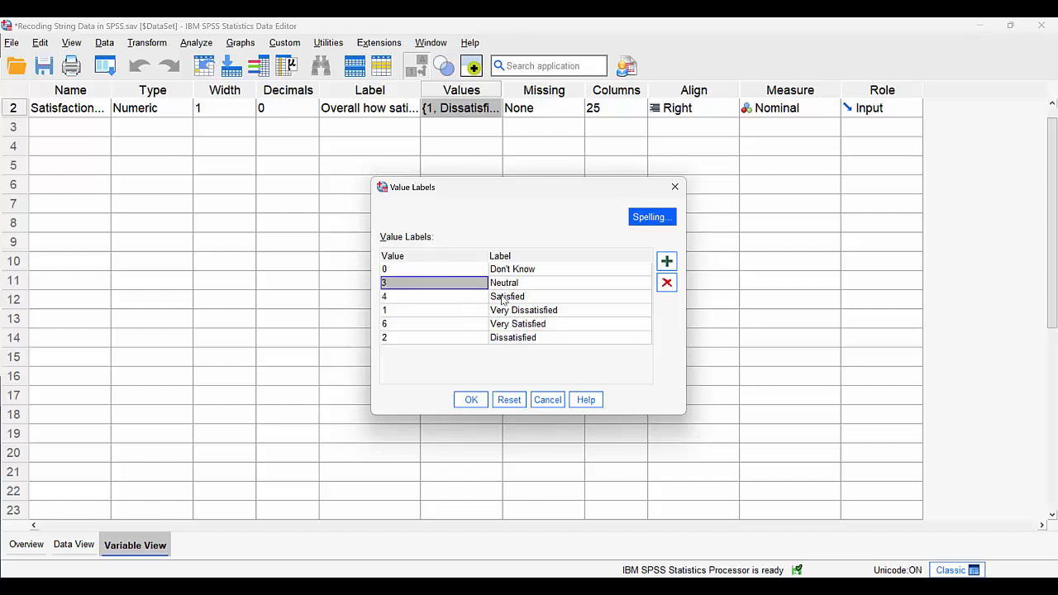
pyautogui.click(503, 298)
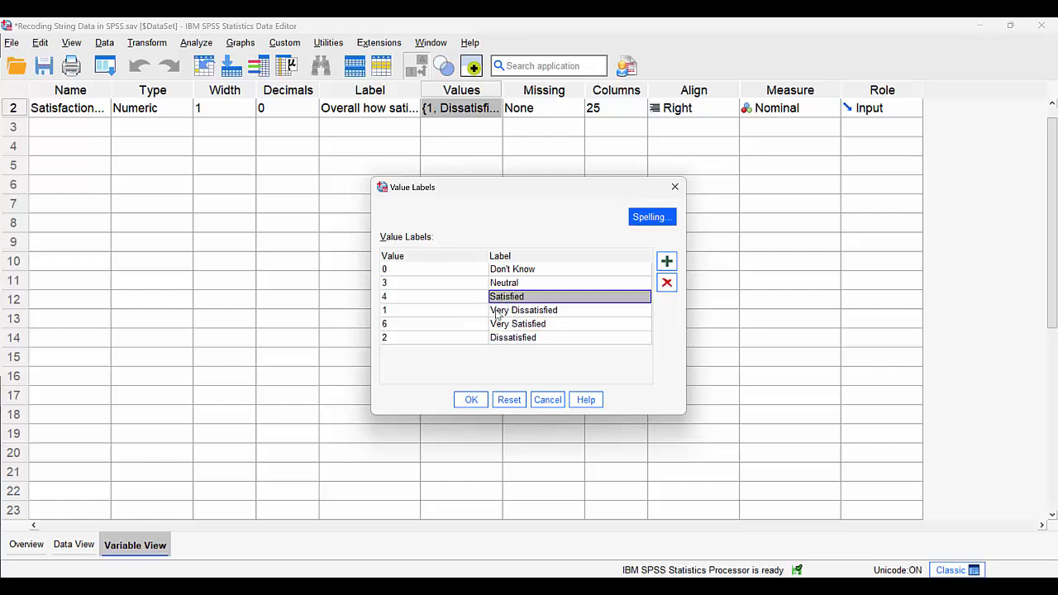
pyautogui.click(509, 311)
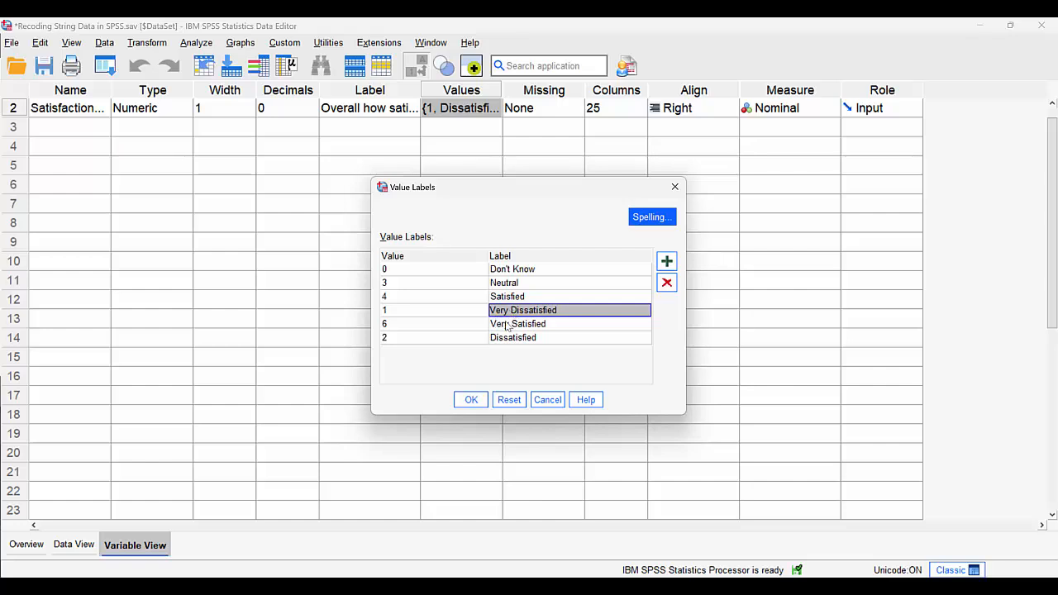
pyautogui.click(502, 324)
pyautogui.click(424, 322)
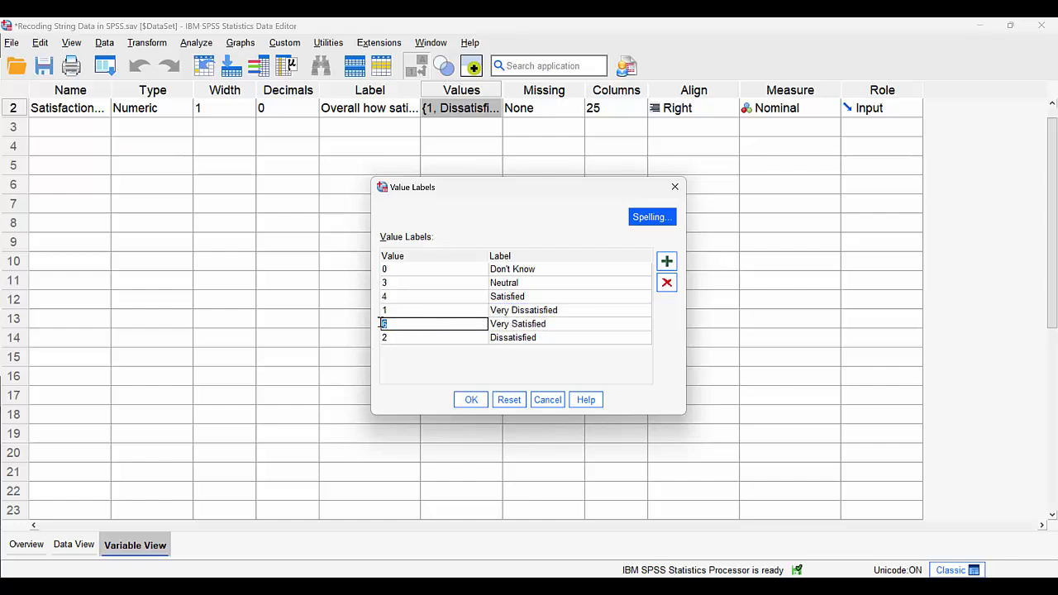
pyautogui.write('5')
pyautogui.click(416, 340)
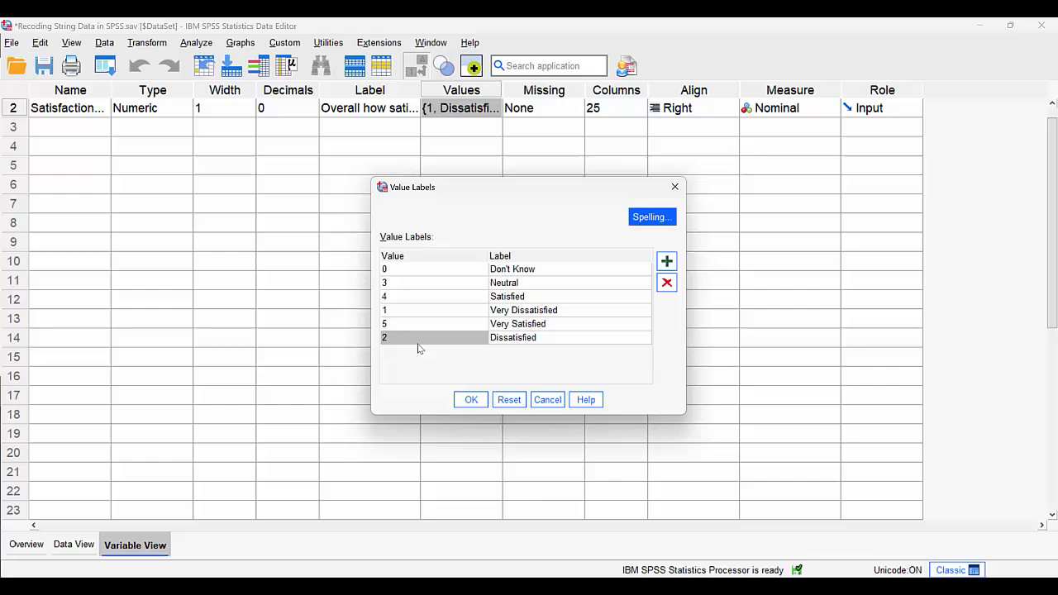
pyautogui.click(470, 400)
# Define 0 as a discrete missing value for the Satisfaction_AutoRecode variable
pyautogui.click(564, 111)
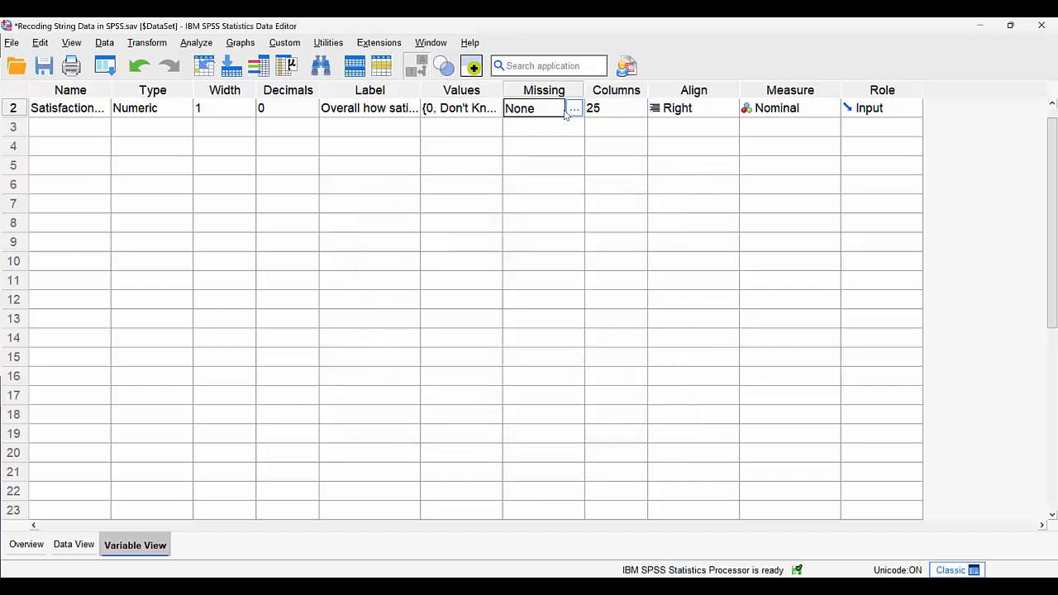
pyautogui.click(573, 108)
pyautogui.click(464, 266)
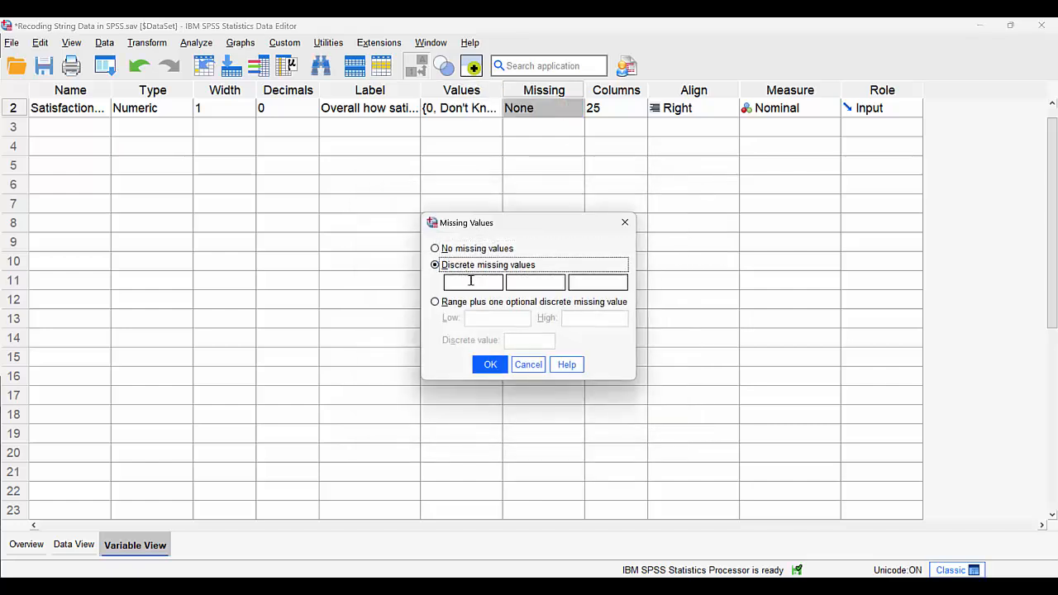
pyautogui.click(471, 281)
pyautogui.write('0')
pyautogui.click(490, 364)
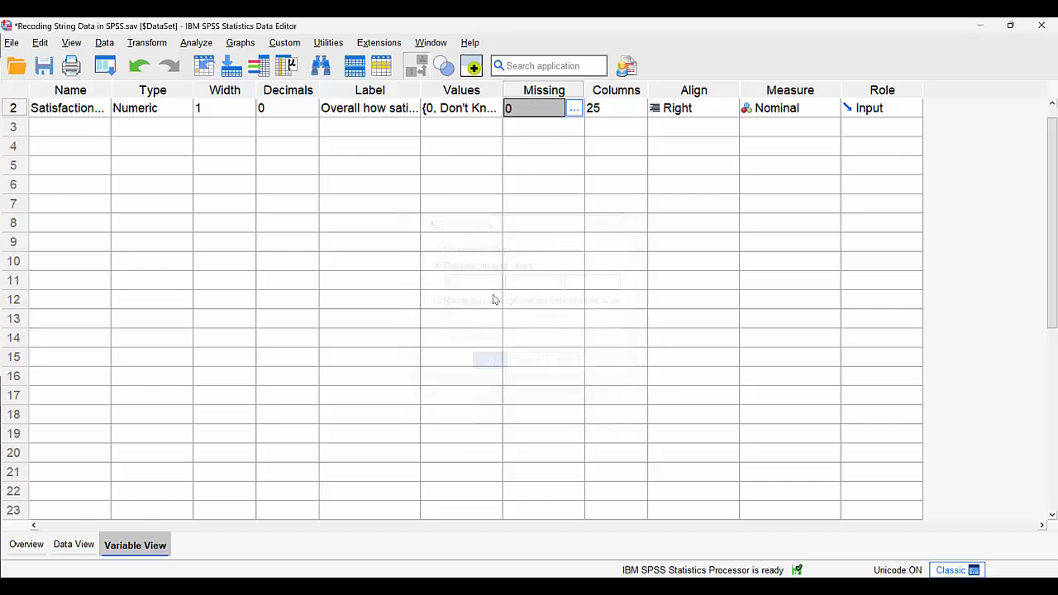
# Run descriptive statistics on the Satisfaction_AutoRecode variable from its row in the variable list
pyautogui.click(460, 108)
pyautogui.rightClick(461, 107)
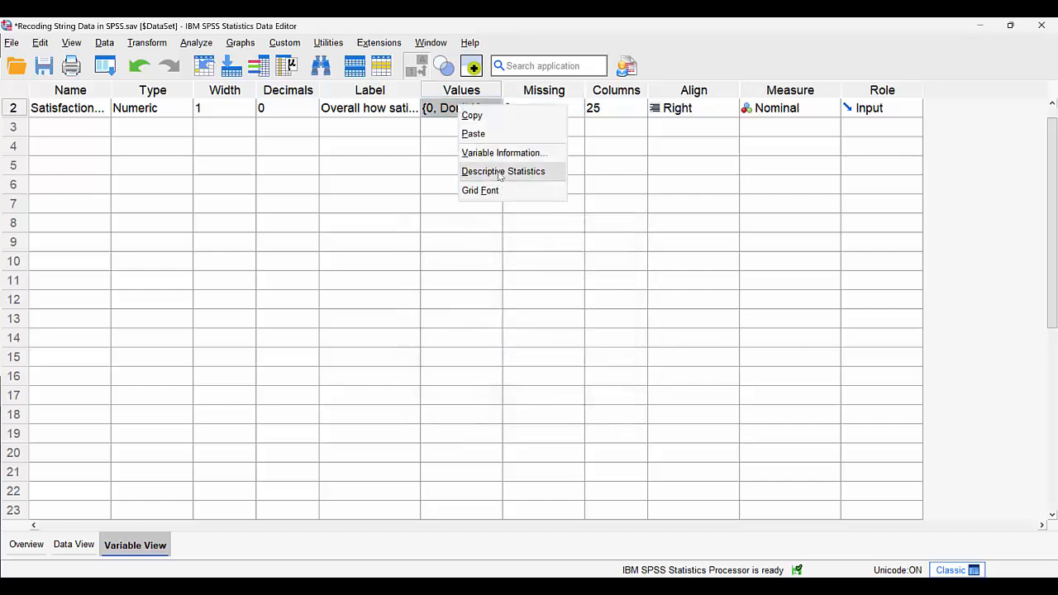
pyautogui.click(499, 172)
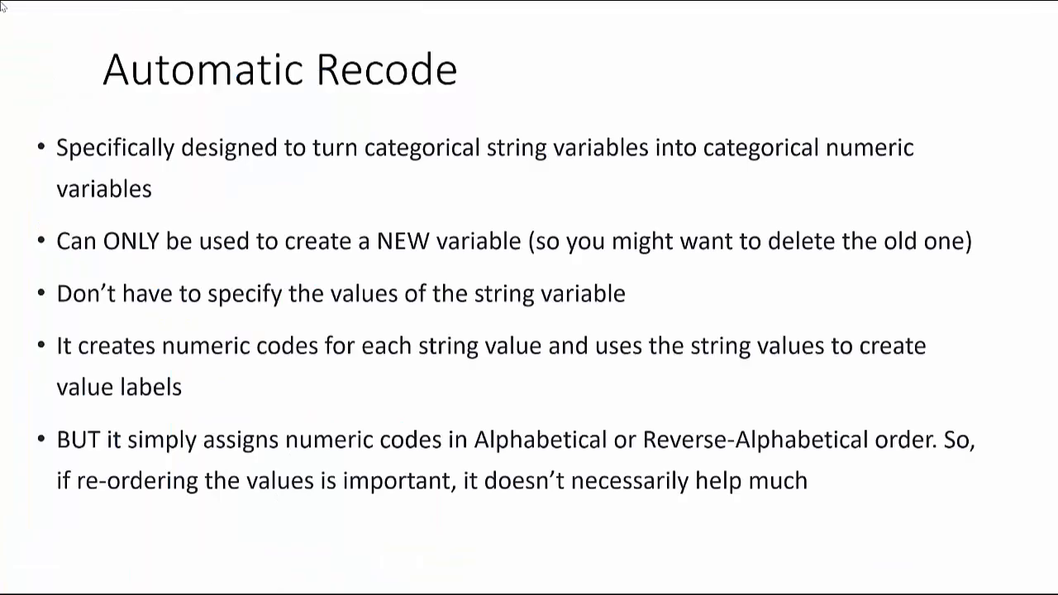
pyautogui.press('Right')
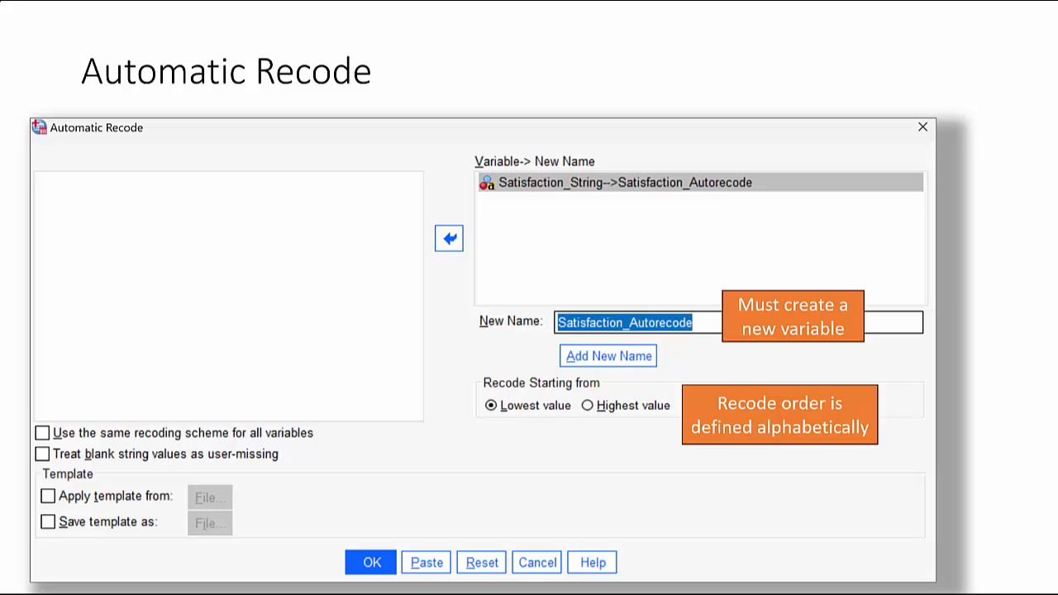
pyautogui.click(559, 295)
pyautogui.click(558, 294)
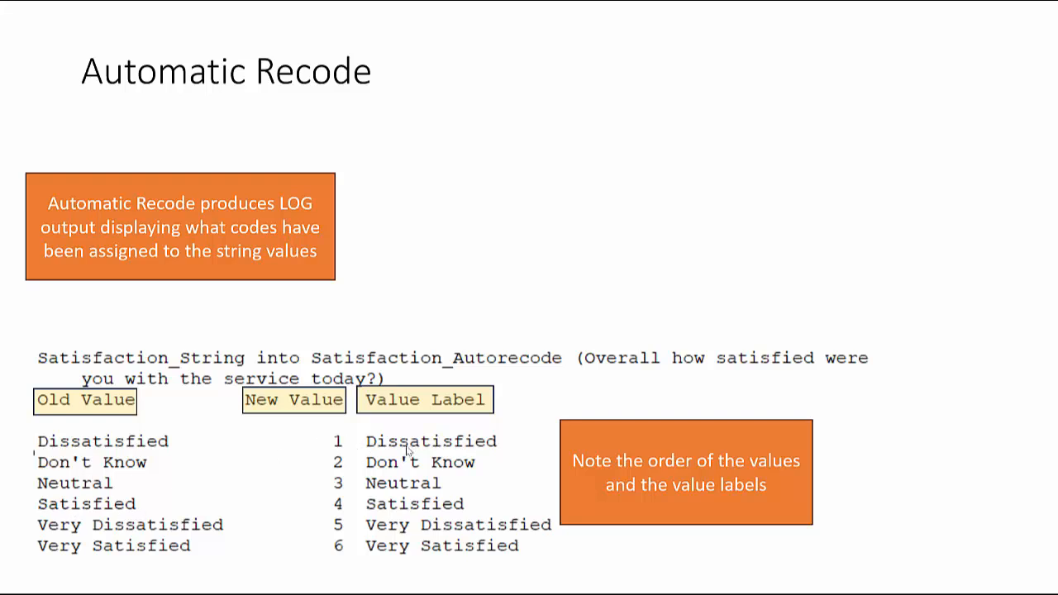
pyautogui.click(464, 388)
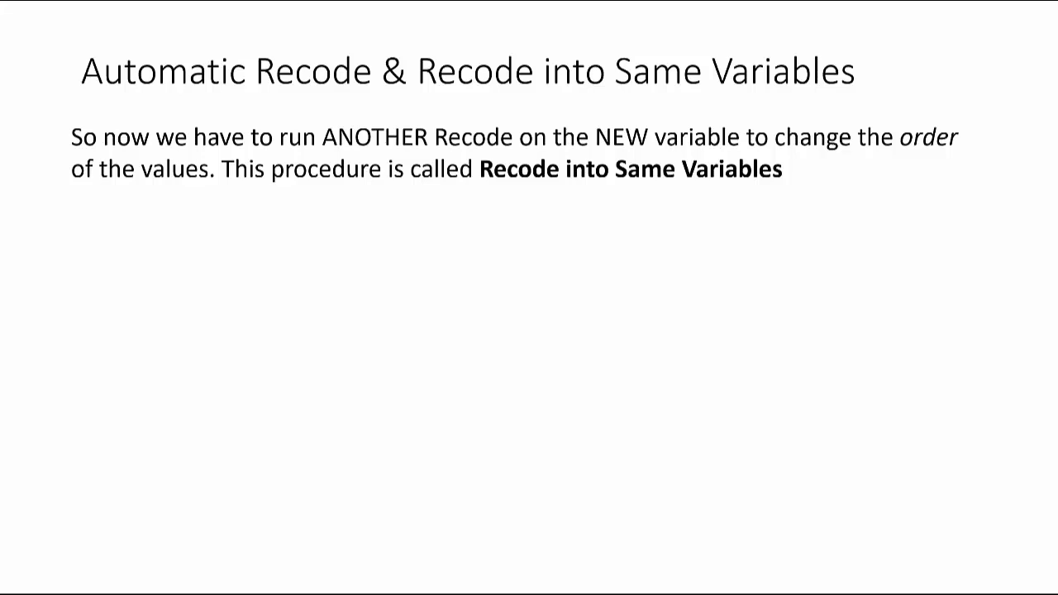
pyautogui.press('Right')
pyautogui.press('Right')
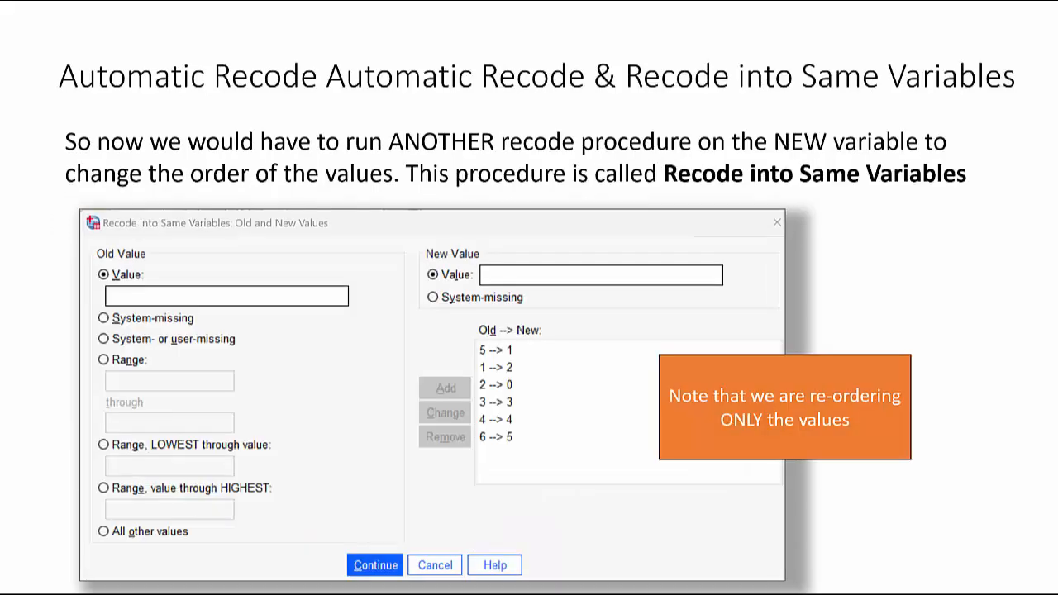